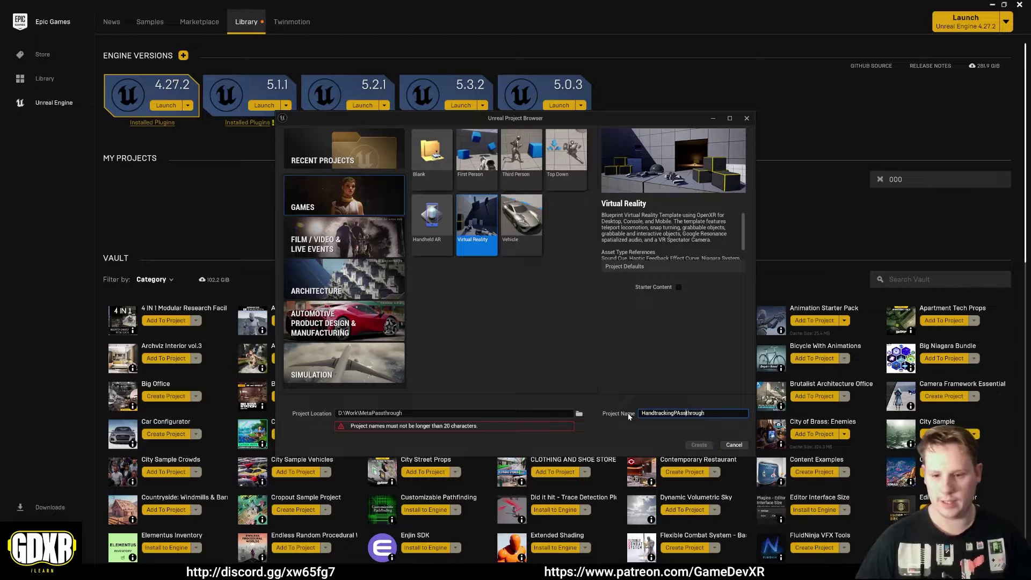
# Shorten the Virtual Reality project's name to HandTracking and create the project
pyautogui.press('BackSpace')
pyautogui.write('a')
pyautogui.press('Delete')
pyautogui.press('Delete')
pyautogui.press('Delete')
pyautogui.press('Delete')
pyautogui.press('Delete')
pyautogui.press('Delete')
pyautogui.press('Delete')
pyautogui.press('Delete')
pyautogui.press('Delete')
pyautogui.press('Delete')
pyautogui.press('Delete')
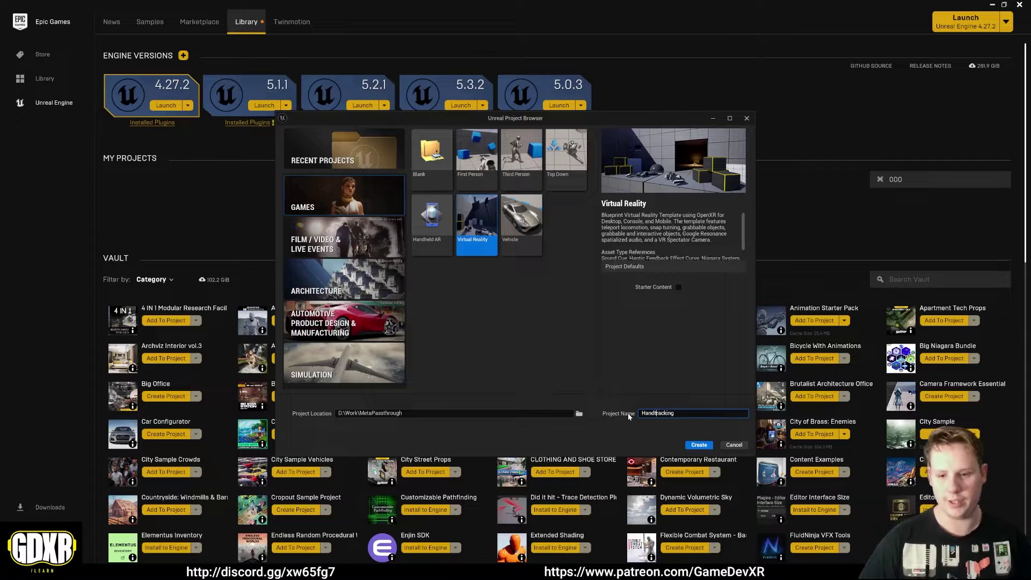
pyautogui.press('Left')
pyautogui.press('Left')
pyautogui.press('Left')
pyautogui.press('Left')
pyautogui.press('Left')
pyautogui.press('Left')
pyautogui.press('Left')
pyautogui.press('BackSpace')
pyautogui.write('T')
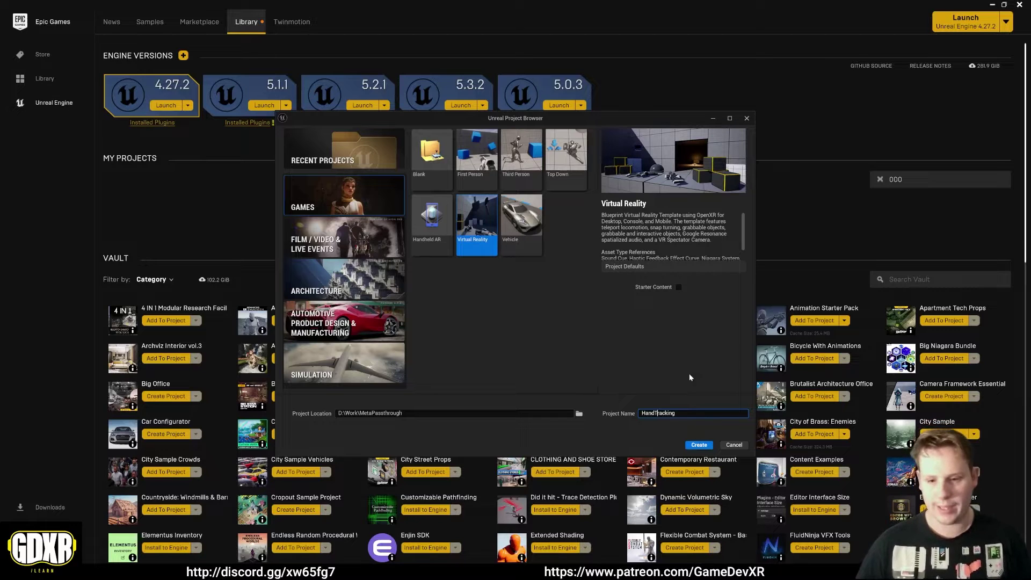
pyautogui.click(700, 444)
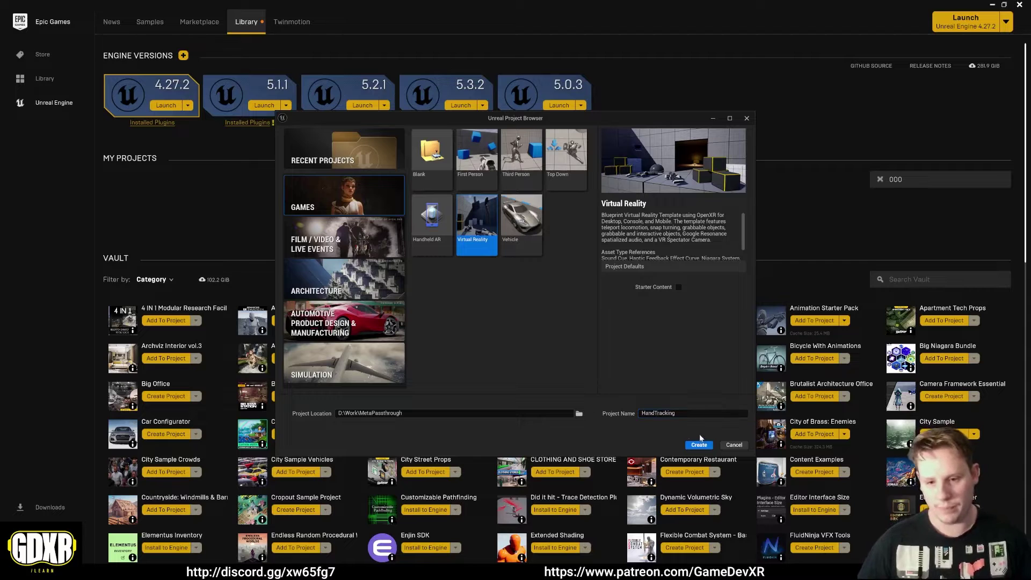
pyautogui.click(698, 445)
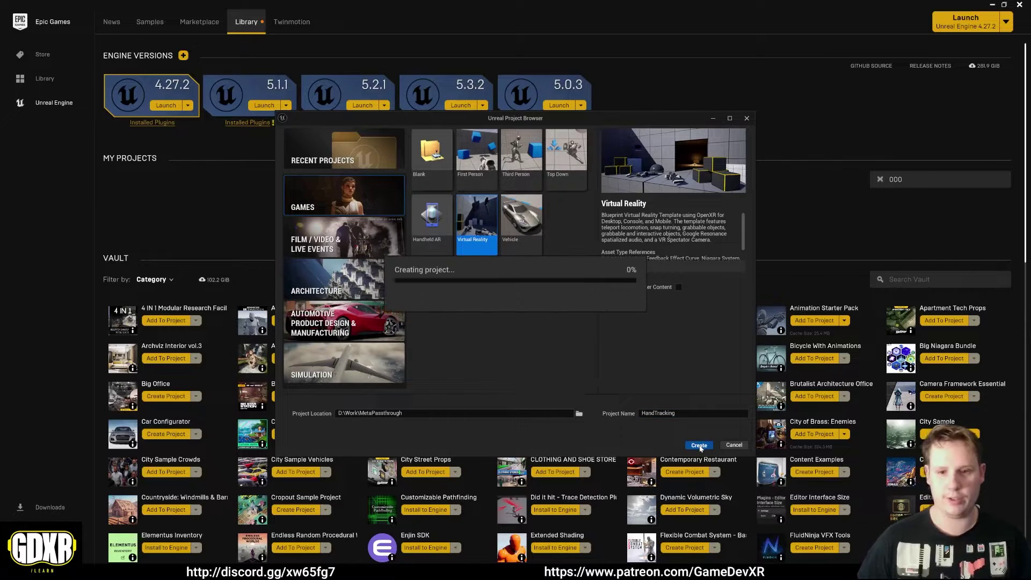
# Enable the Meta XR plugin under Installed > Virtual Reality
pyautogui.click(993, 5)
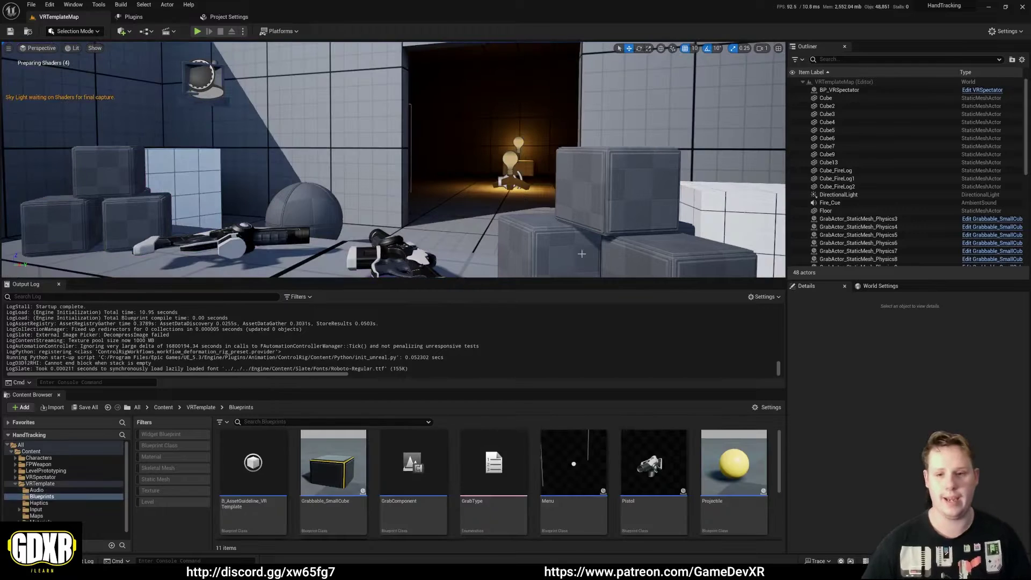
pyautogui.moveTo(788, 243); pyautogui.dragTo(894, 243)
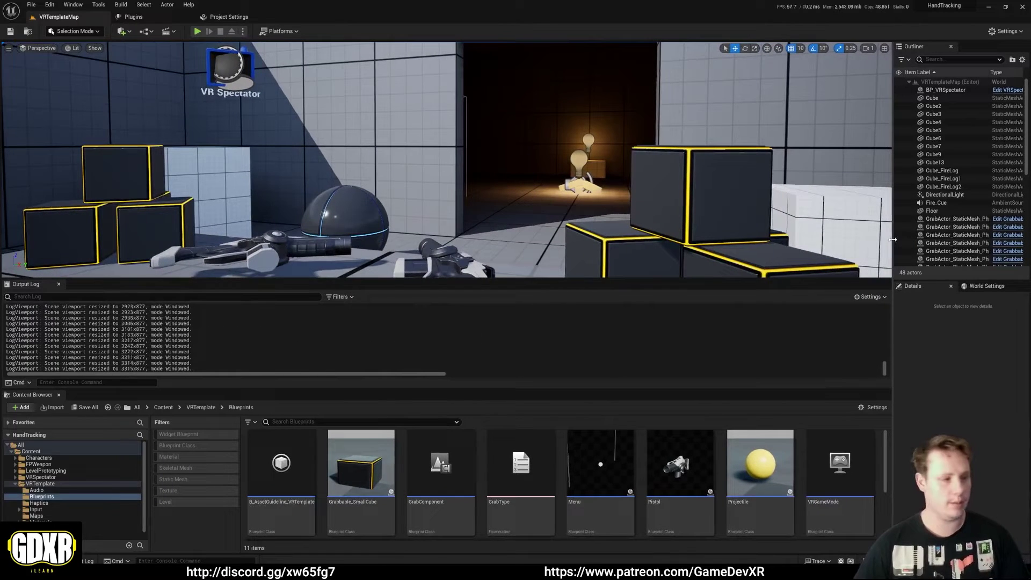
pyautogui.click(143, 17)
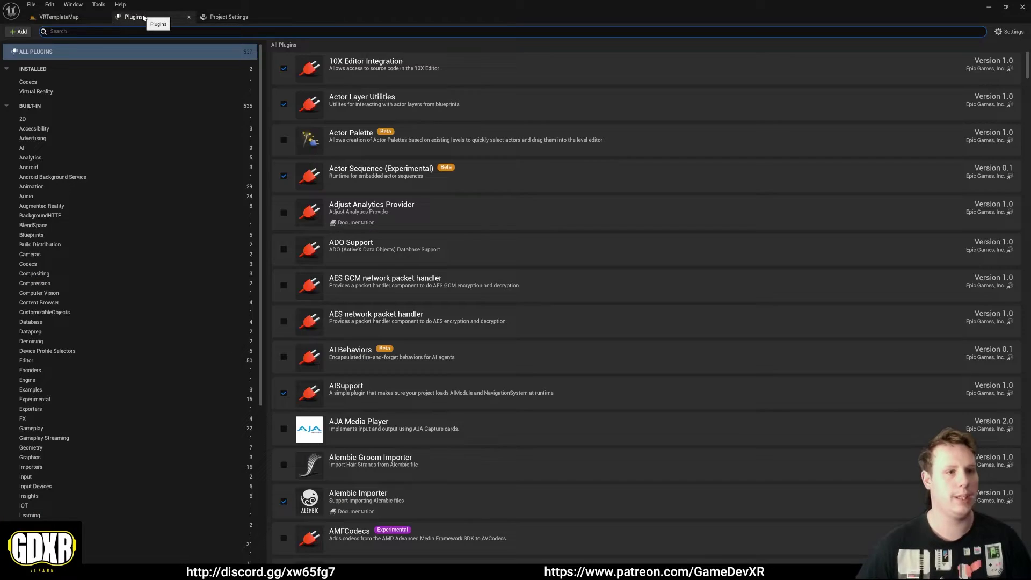
pyautogui.click(53, 91)
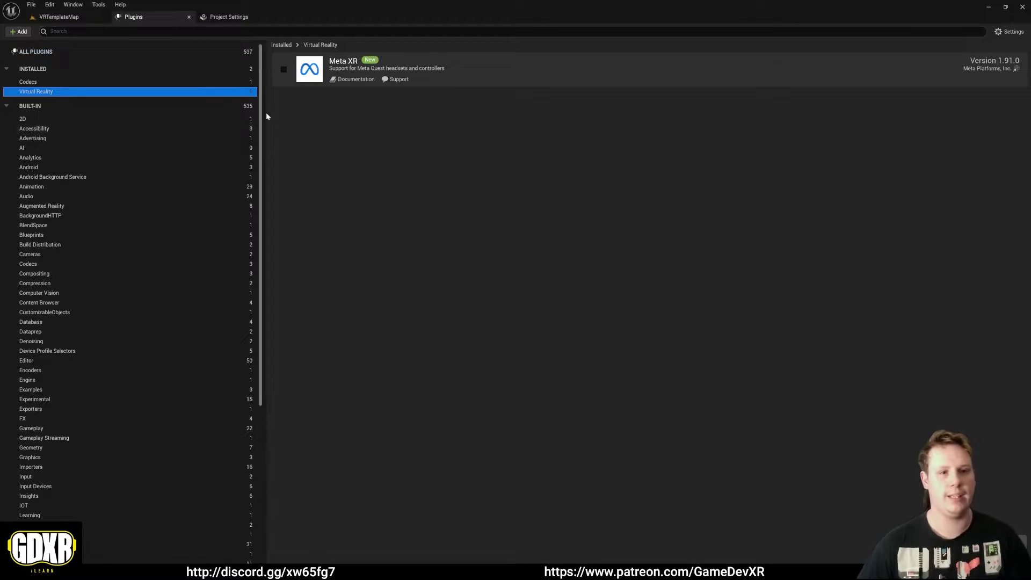
pyautogui.click(284, 69)
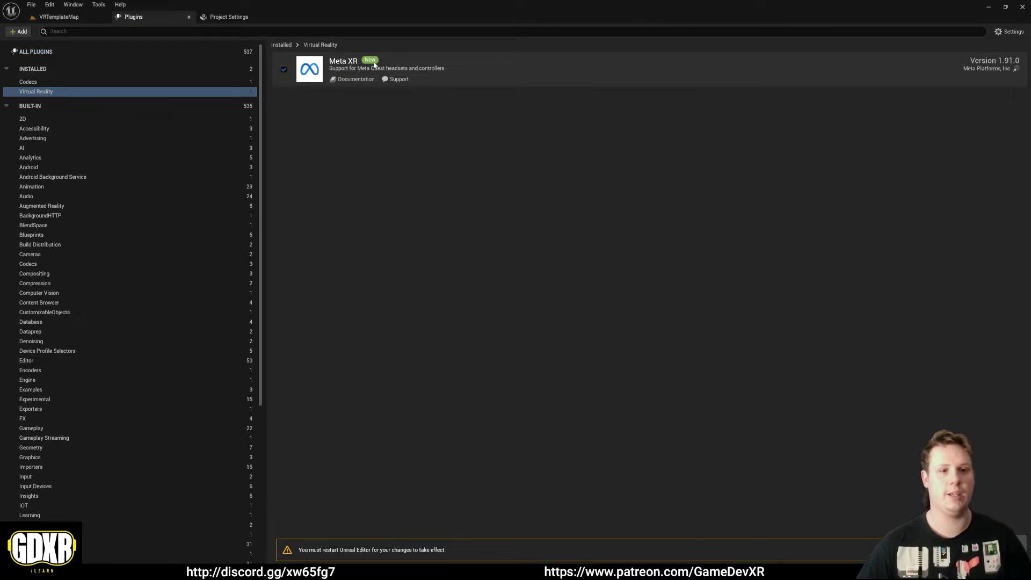
pyautogui.click(259, 72)
pyautogui.moveTo(261, 82); pyautogui.dragTo(262, 278)
# Disable OpenXR with OpenXREyeTracker and OpenXRHandTracking, then restart the editor
pyautogui.click(99, 541)
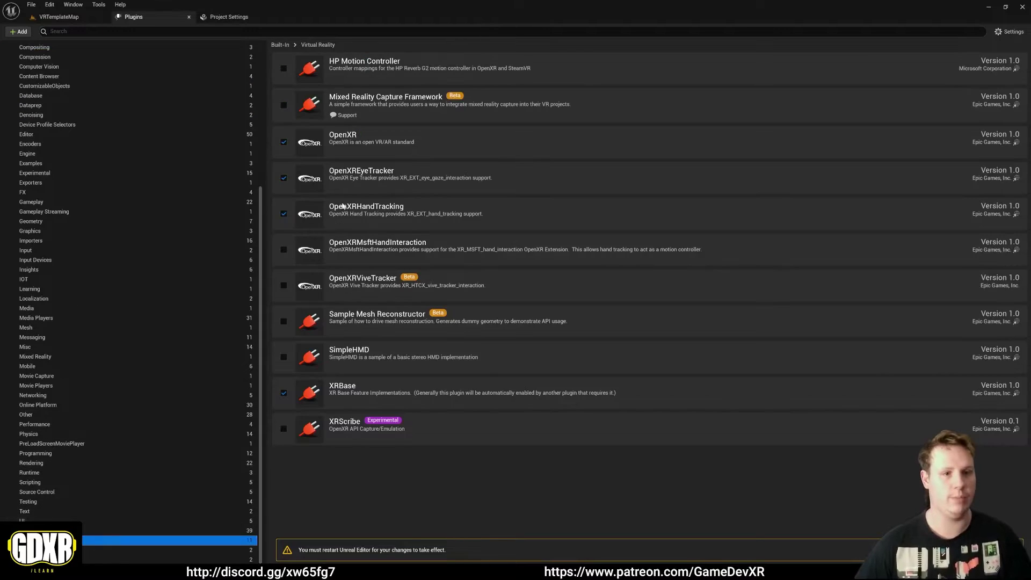
pyautogui.click(284, 142)
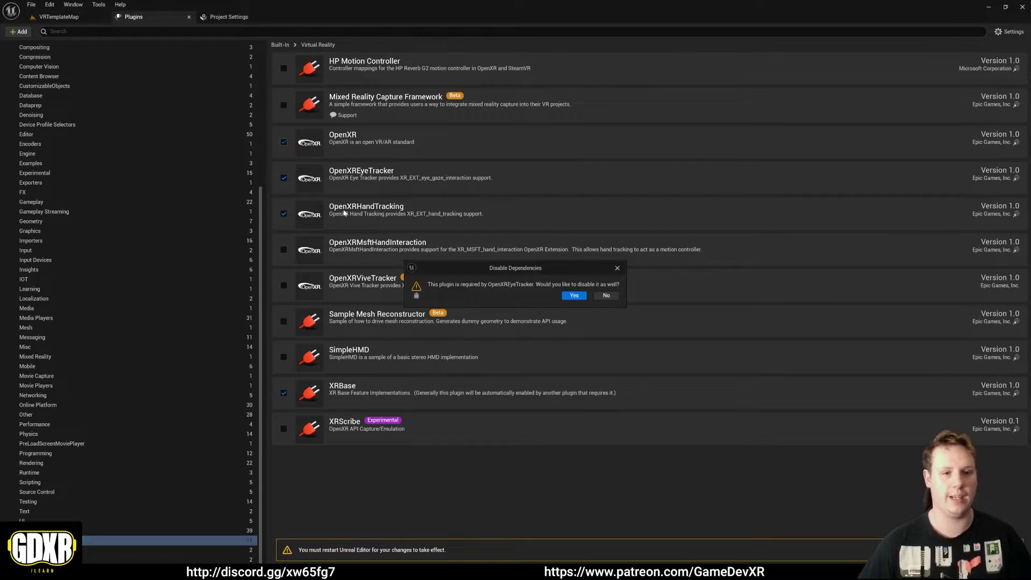
pyautogui.click(576, 297)
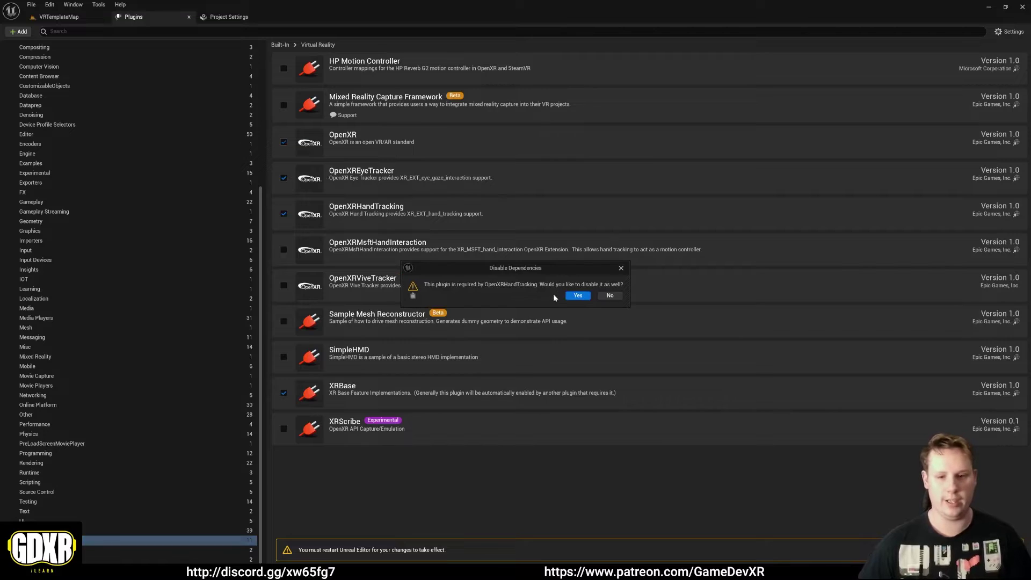
pyautogui.click(578, 296)
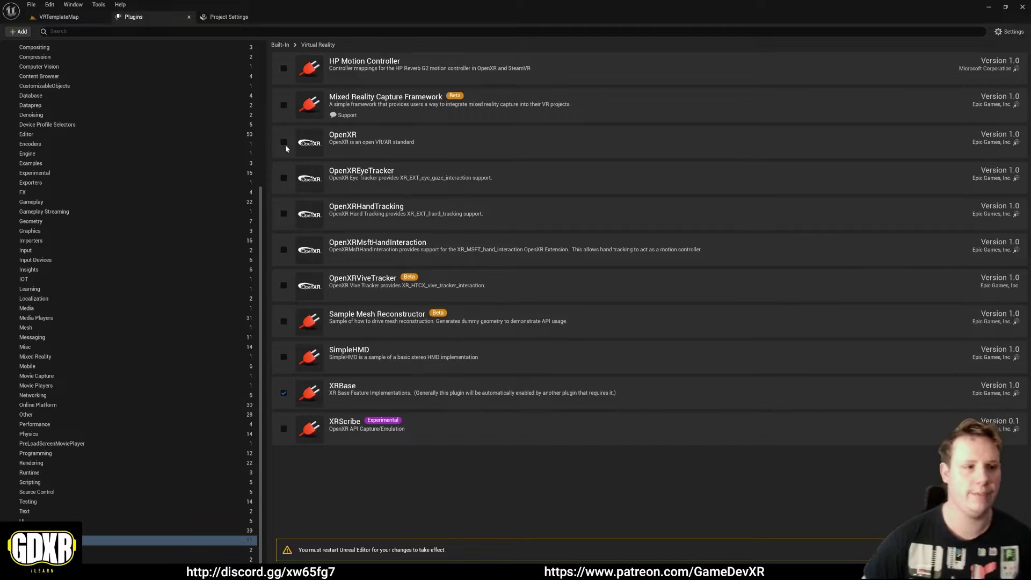
pyautogui.scroll(1, 173, 184)
pyautogui.scroll(5, 171, 182)
pyautogui.click(66, 92)
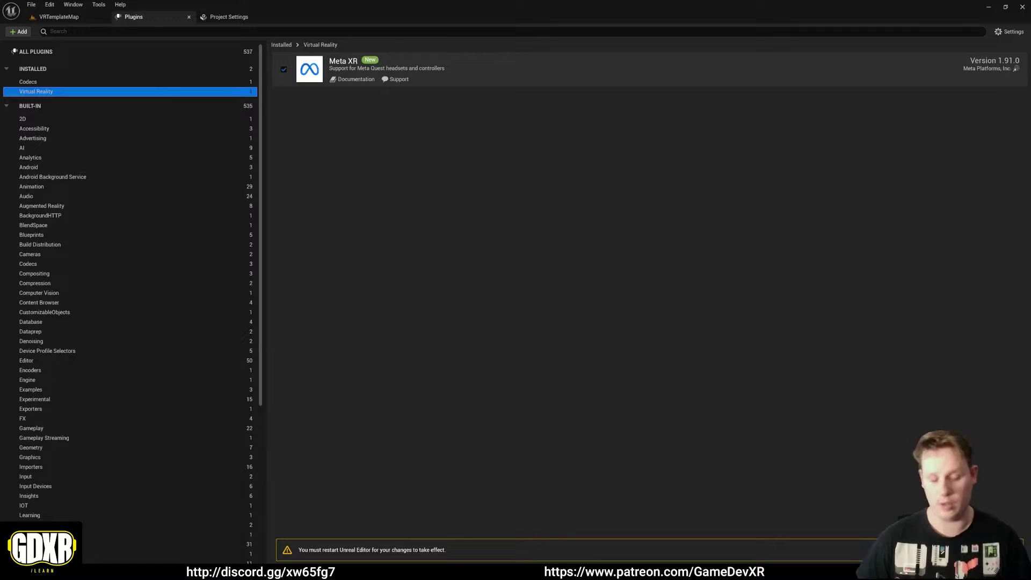
pyautogui.click(991, 549)
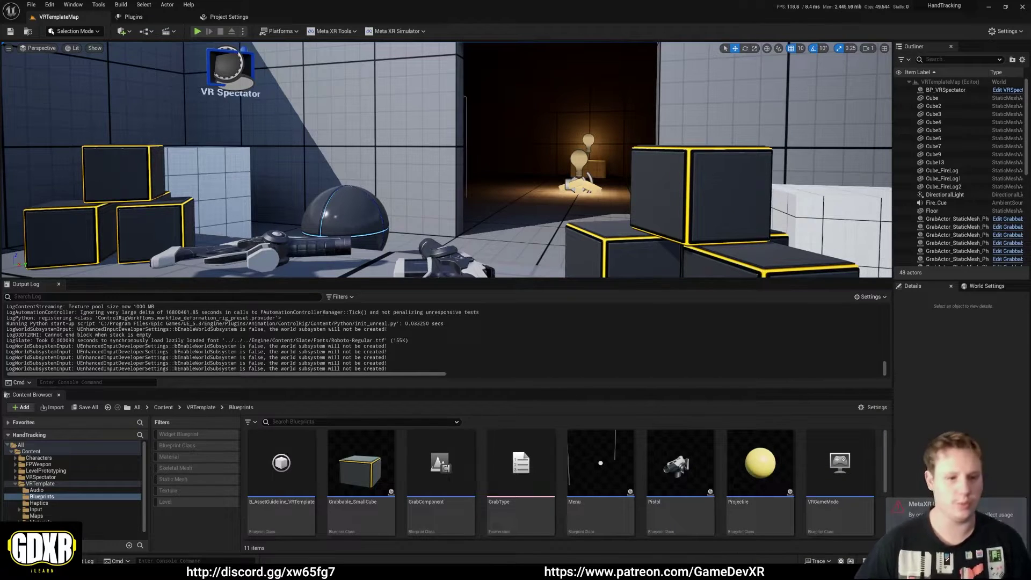
# Open Project Settings in the relaunched HandTracking editor
pyautogui.click(229, 17)
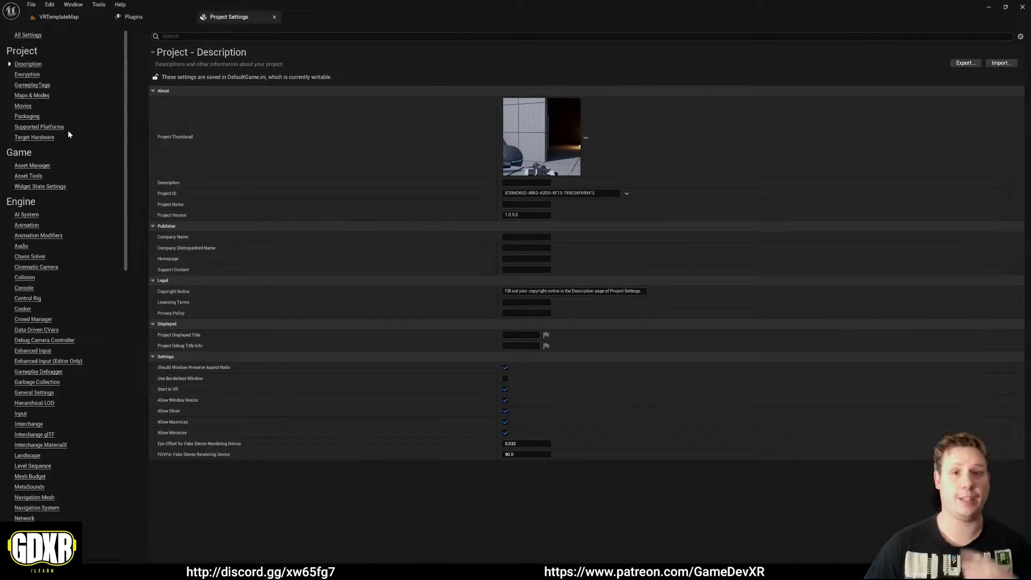
# Set Rendering's post-processing alpha channel support to Allow through tonemapper
pyautogui.moveTo(125, 110); pyautogui.dragTo(130, 210)
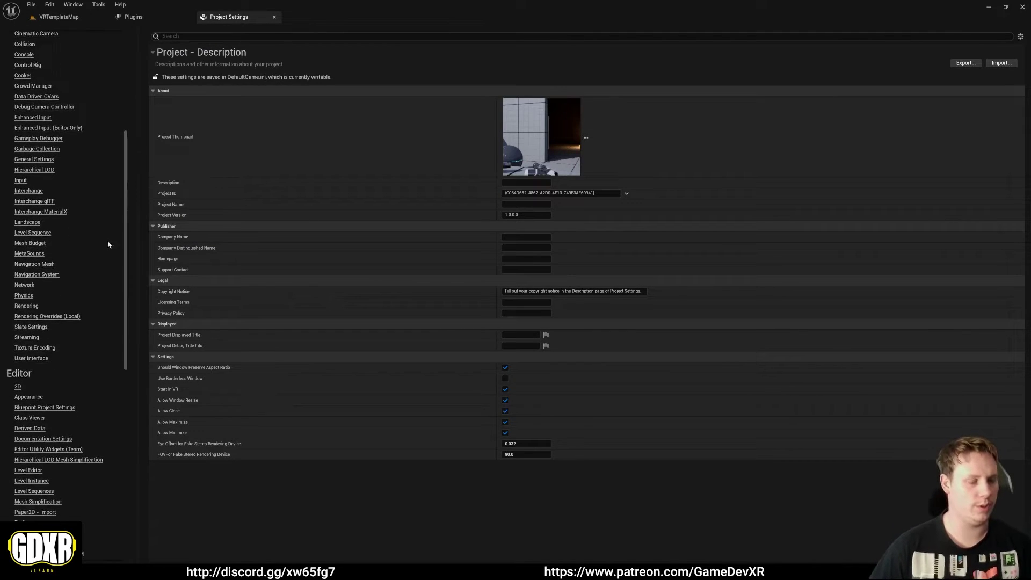
pyautogui.click(26, 305)
pyautogui.scroll(-5, 681, 256)
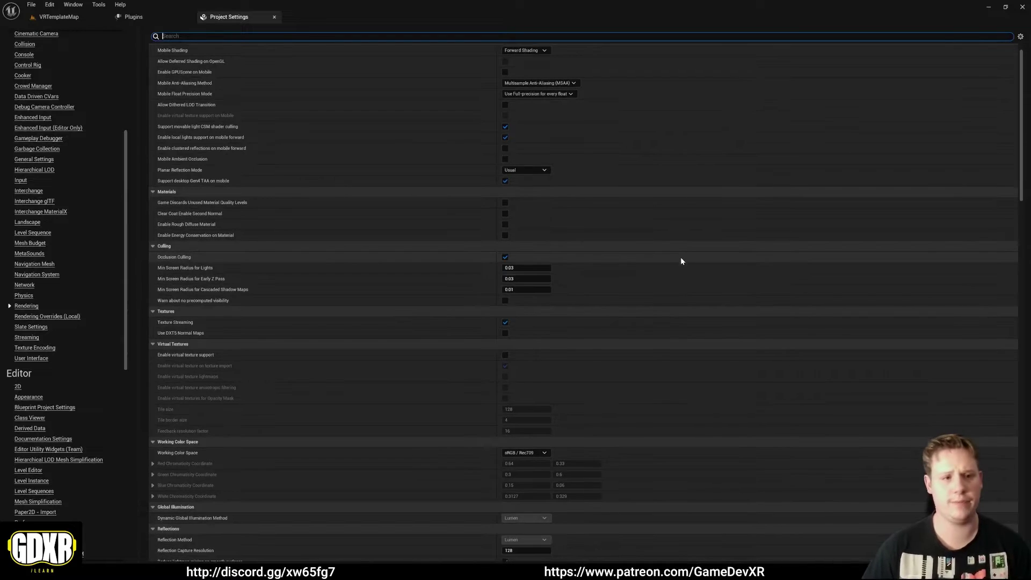
pyautogui.scroll(-10, 682, 260)
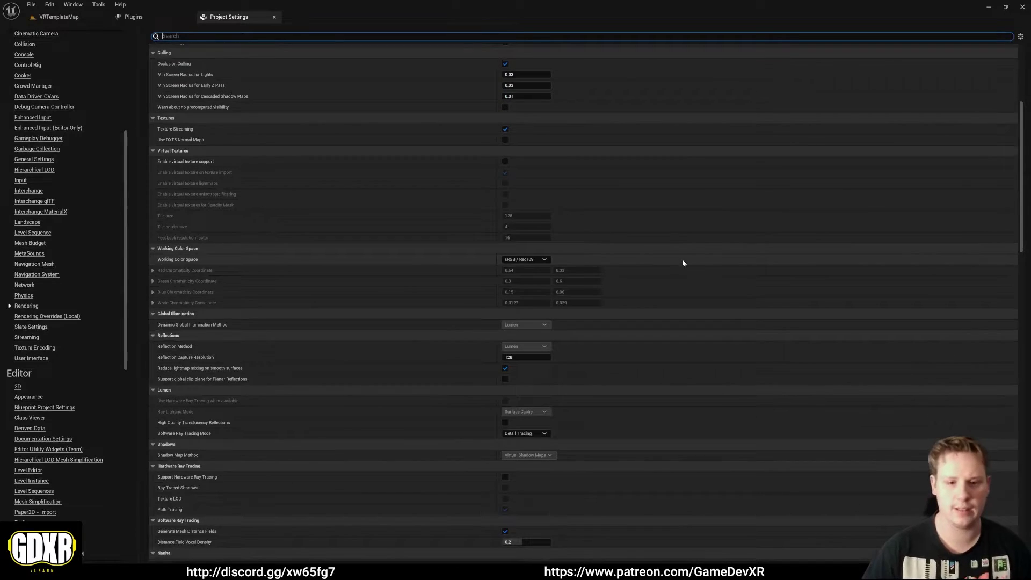
pyautogui.scroll(-12, 681, 261)
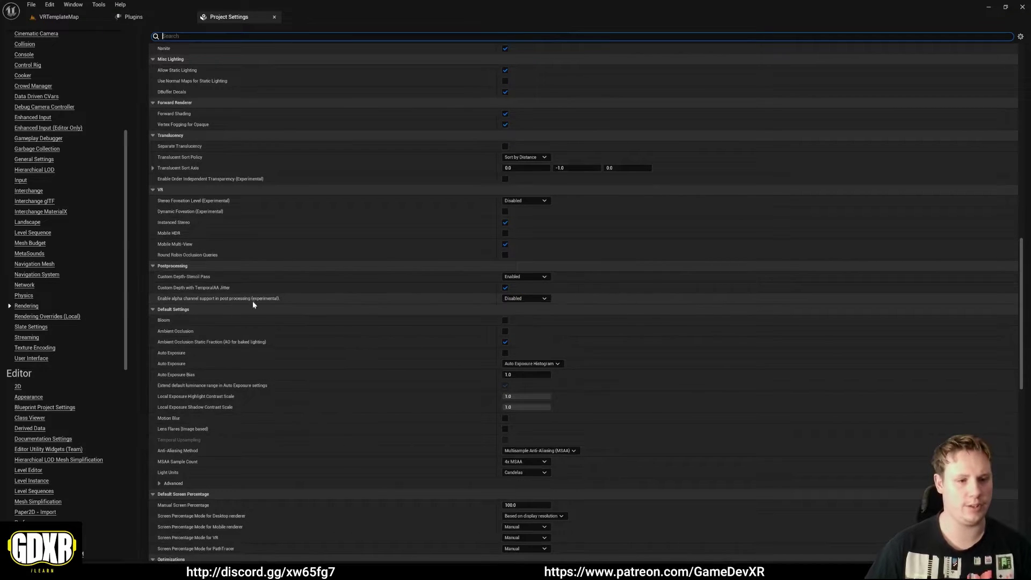
pyautogui.click(525, 298)
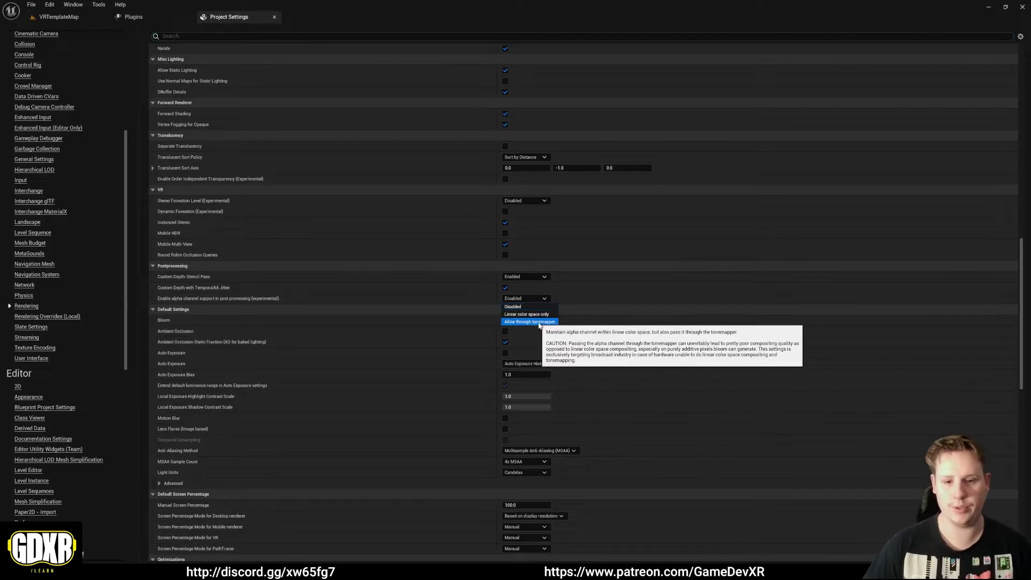
pyautogui.click(531, 323)
# Go to the Plugins > Meta XR settings page
pyautogui.scroll(-5, 99, 268)
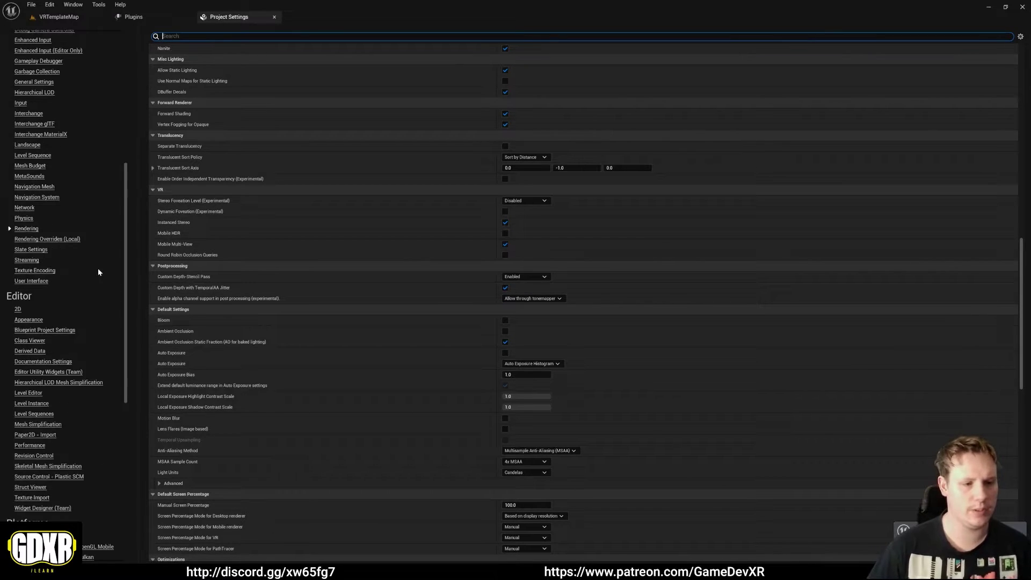
pyautogui.scroll(-3, 100, 274)
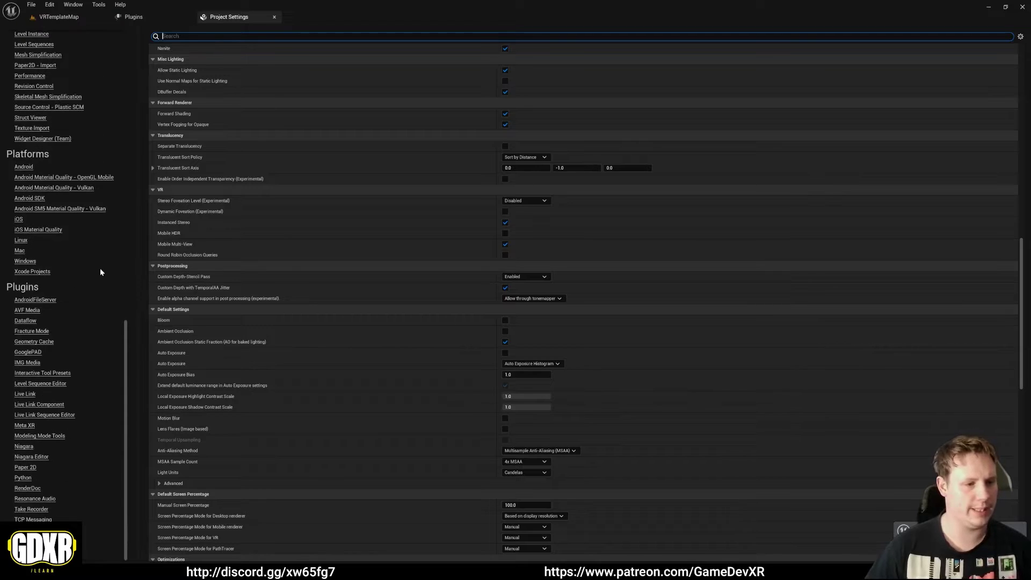
pyautogui.click(24, 426)
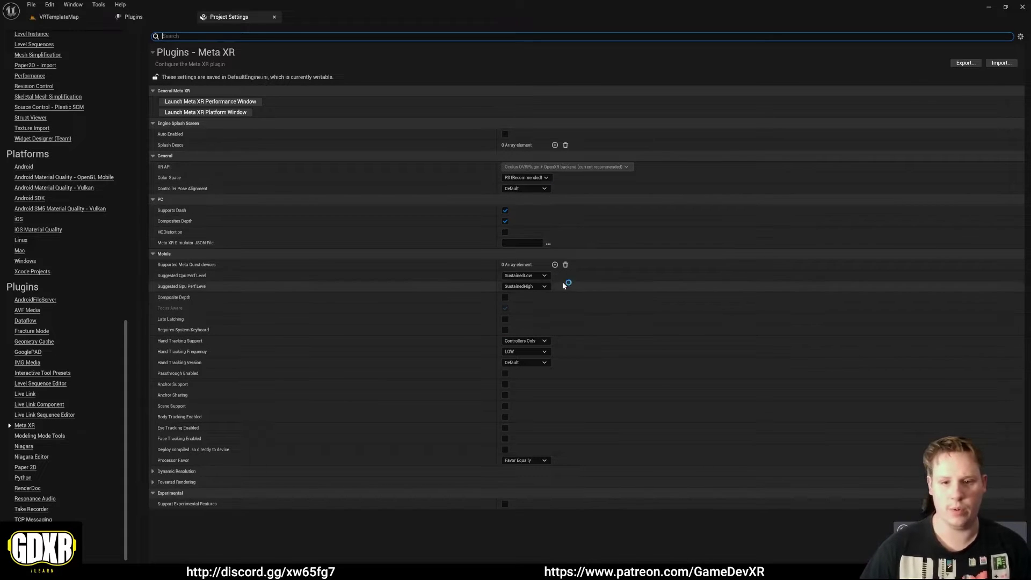
# Target Meta Quest 3, Pro and 2, enable composite depth, and set hand tracking to Hands Only
pyautogui.click(555, 265)
pyautogui.click(554, 265)
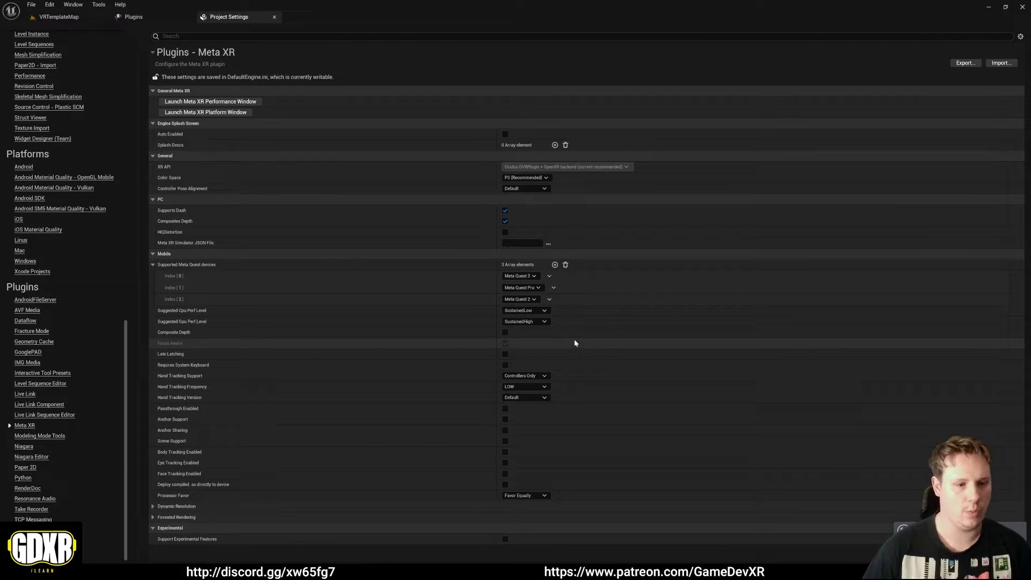
pyautogui.click(505, 333)
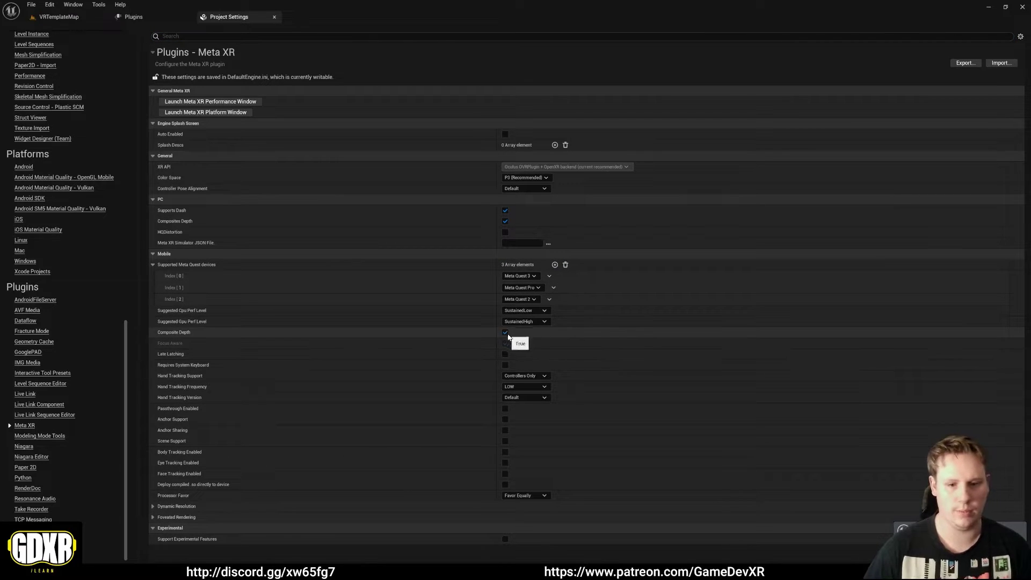
pyautogui.click(523, 376)
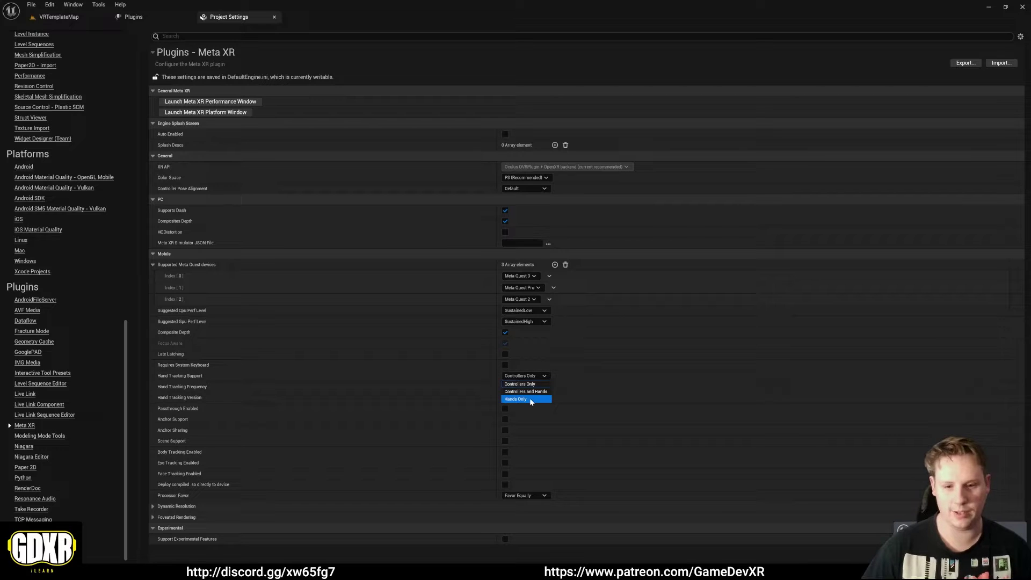
pyautogui.click(529, 400)
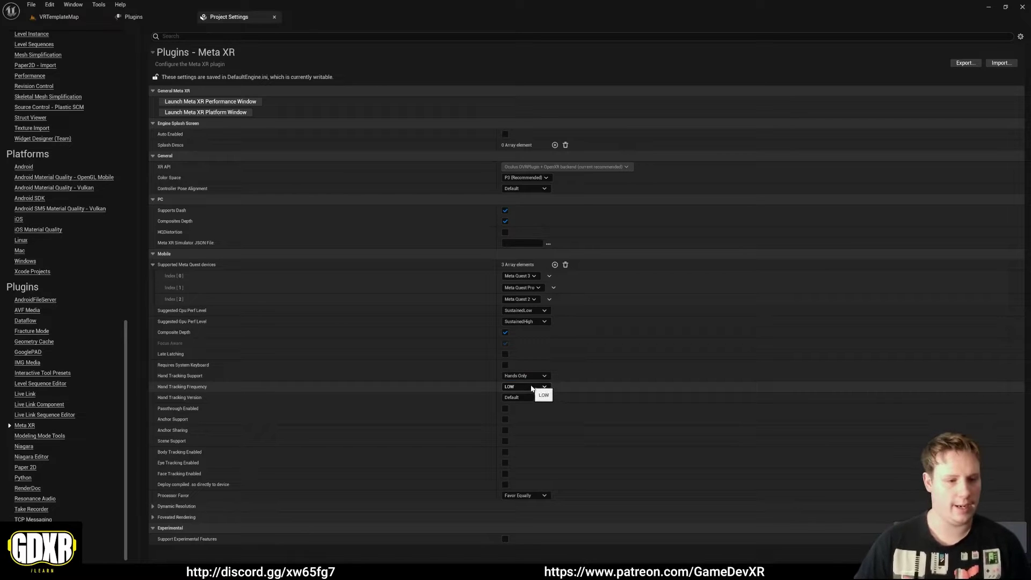
# Set hand tracking frequency to HIGH and hand tracking version to V2
pyautogui.click(529, 387)
pyautogui.click(535, 402)
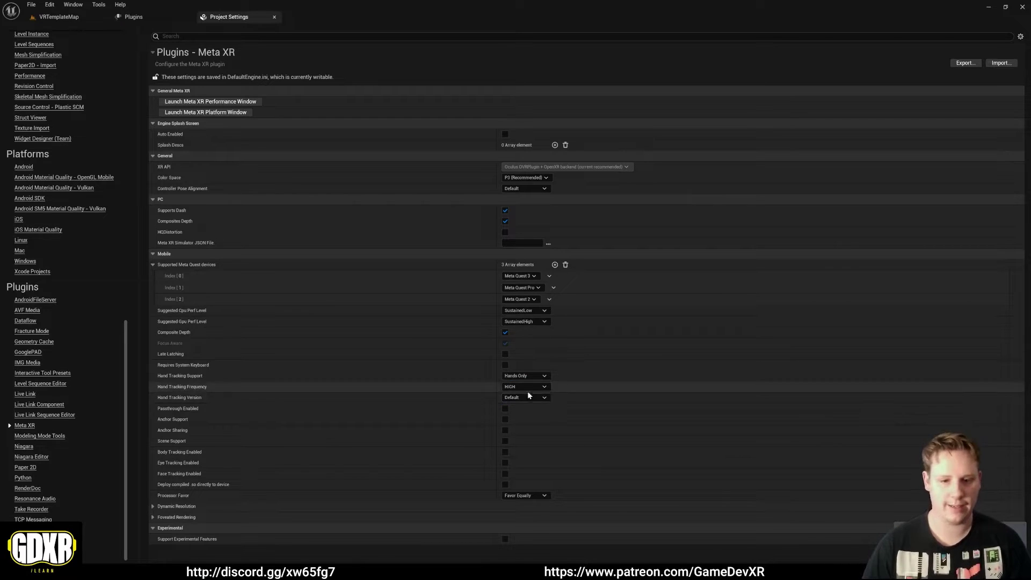
pyautogui.click(524, 400)
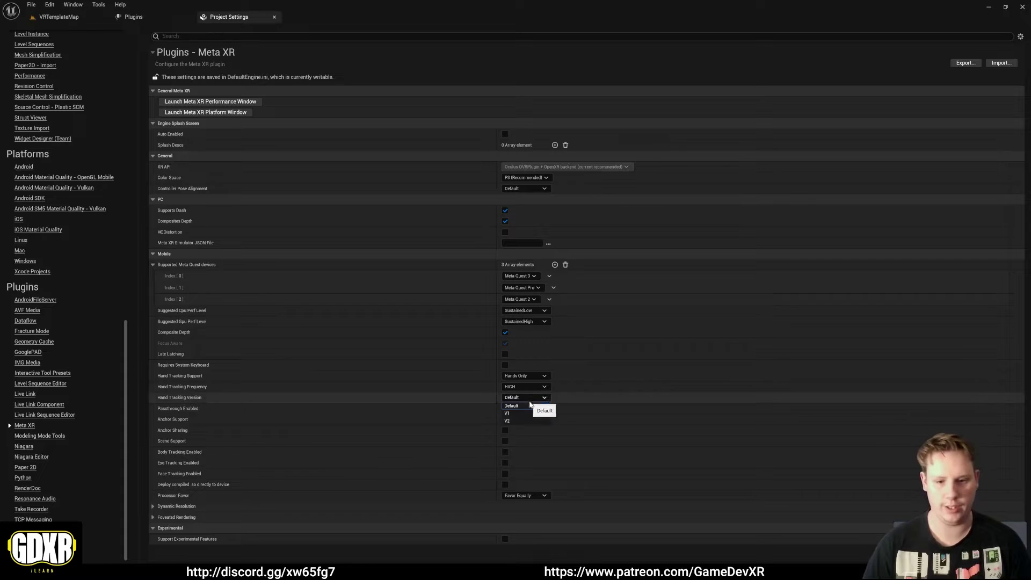
pyautogui.click(528, 420)
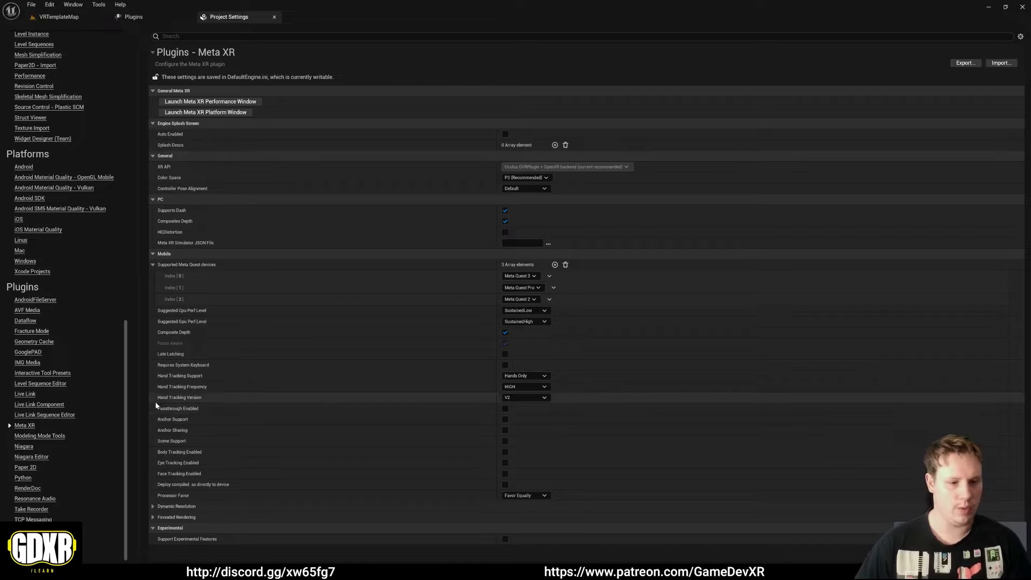
# Enable passthrough, anchor support and anchor sharing, and set controller pose alignment to Aim
pyautogui.click(505, 409)
pyautogui.click(505, 419)
pyautogui.click(506, 431)
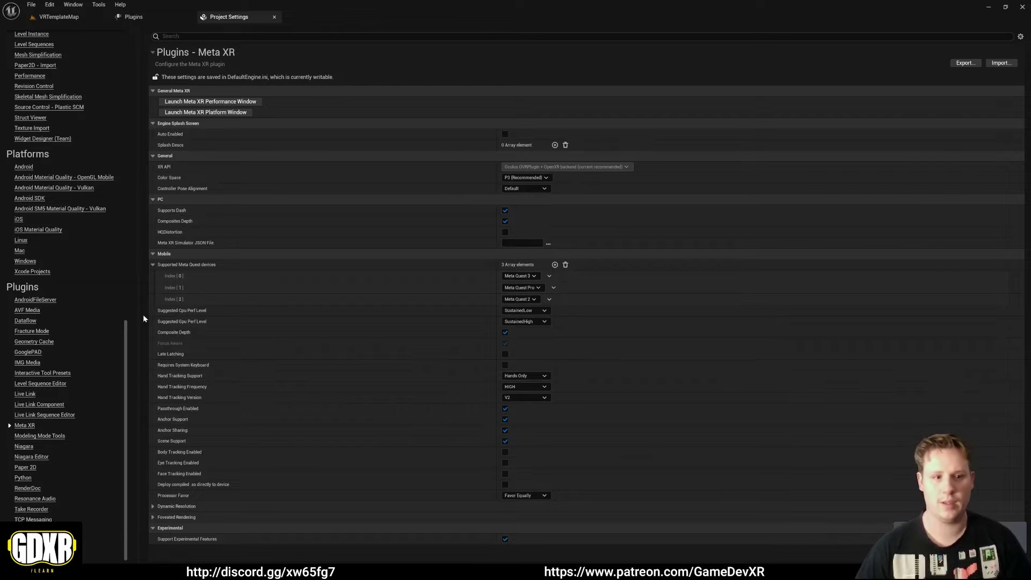
pyautogui.click(543, 189)
pyautogui.click(535, 210)
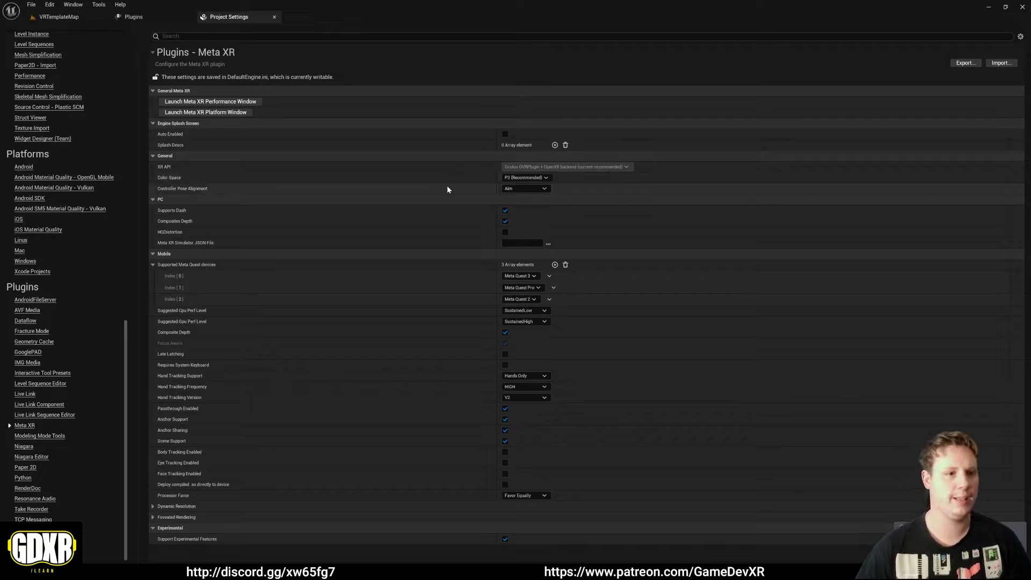
# In VRTemplateMap, delete the sky sphere, the roof and other room meshes
pyautogui.click(59, 20)
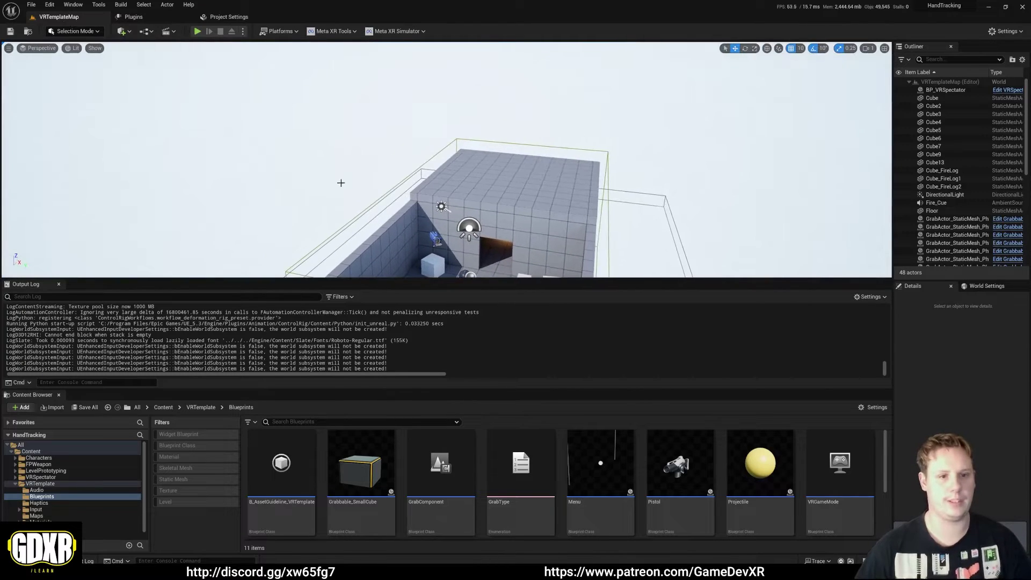
pyautogui.click(306, 158)
pyautogui.press('Delete')
pyautogui.click(932, 173)
pyautogui.press('Delete')
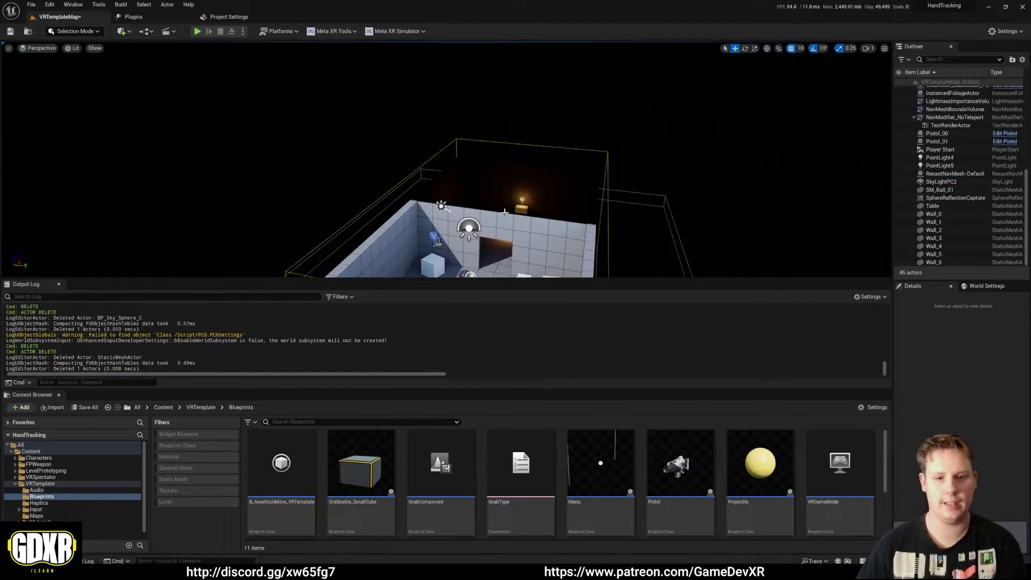
pyautogui.press('Delete')
pyautogui.click(934, 255)
pyautogui.press('Delete')
# Delete the remaining room walls, including the right and front walls, and the floor
pyautogui.click(446, 236)
pyautogui.press('Delete')
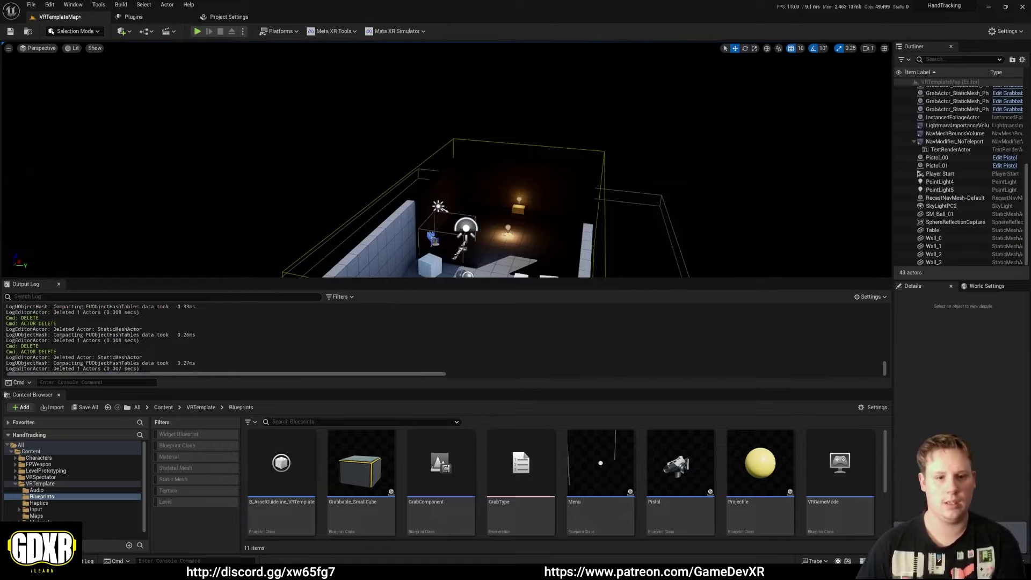
pyautogui.click(371, 242)
pyautogui.press('Delete')
pyautogui.click(542, 196)
pyautogui.press('Delete')
pyautogui.moveTo(542, 196); pyautogui.dragTo(523, 182, button='right')
pyautogui.click(523, 182)
pyautogui.press('Delete')
pyautogui.click(387, 237)
pyautogui.press('Delete')
pyautogui.click(445, 217)
pyautogui.press('Delete')
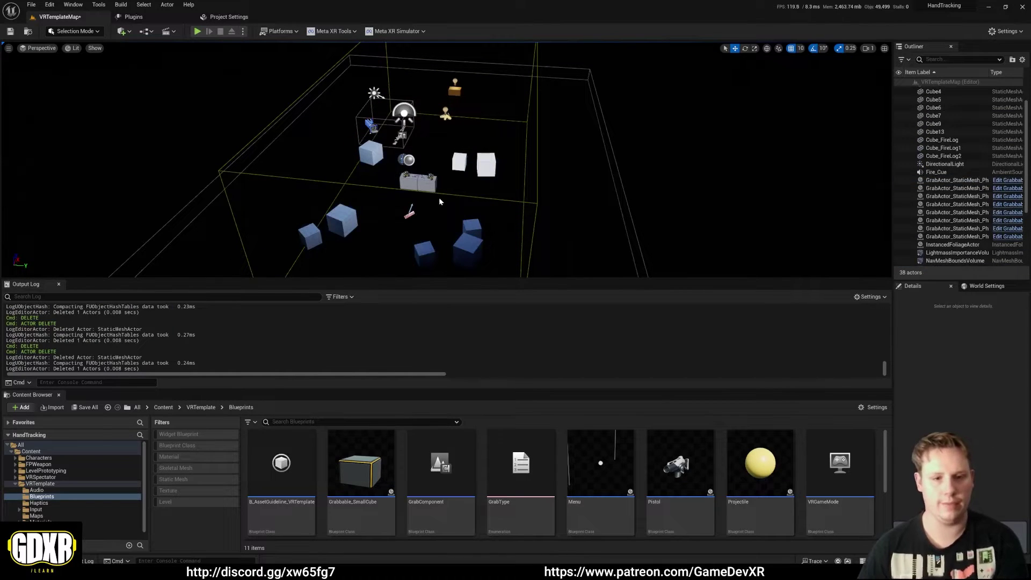
# Alt-drag a copy of Cube5 in front of the table and scale it to 0.2
pyautogui.click(419, 182)
pyautogui.moveTo(450, 174)
pyautogui.mouseDown(button='right')
pyautogui.moveTo(450, 158)
pyautogui.moveTo(450, 173)
pyautogui.mouseUp(button='right')
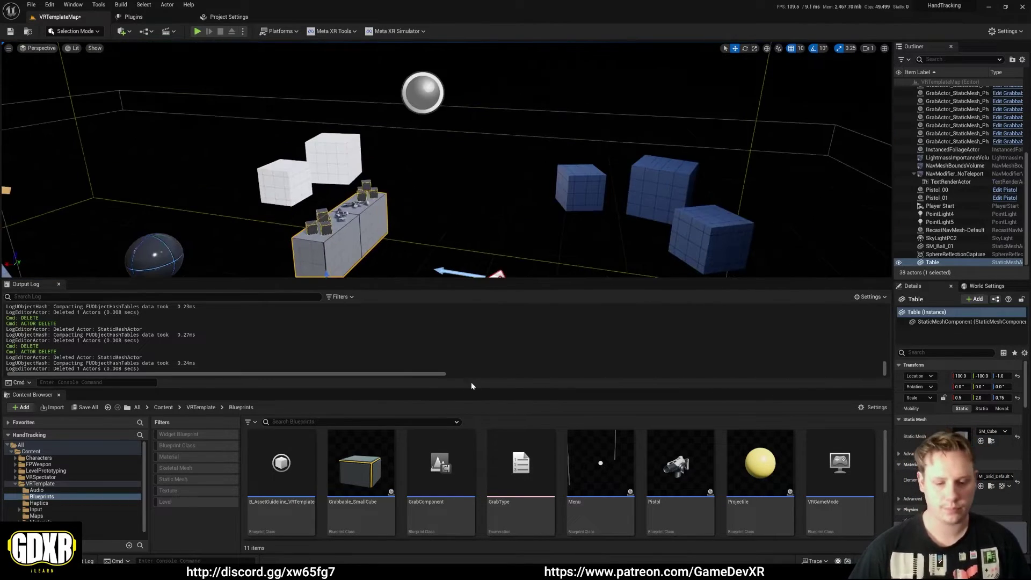
pyautogui.moveTo(473, 388); pyautogui.dragTo(473, 419)
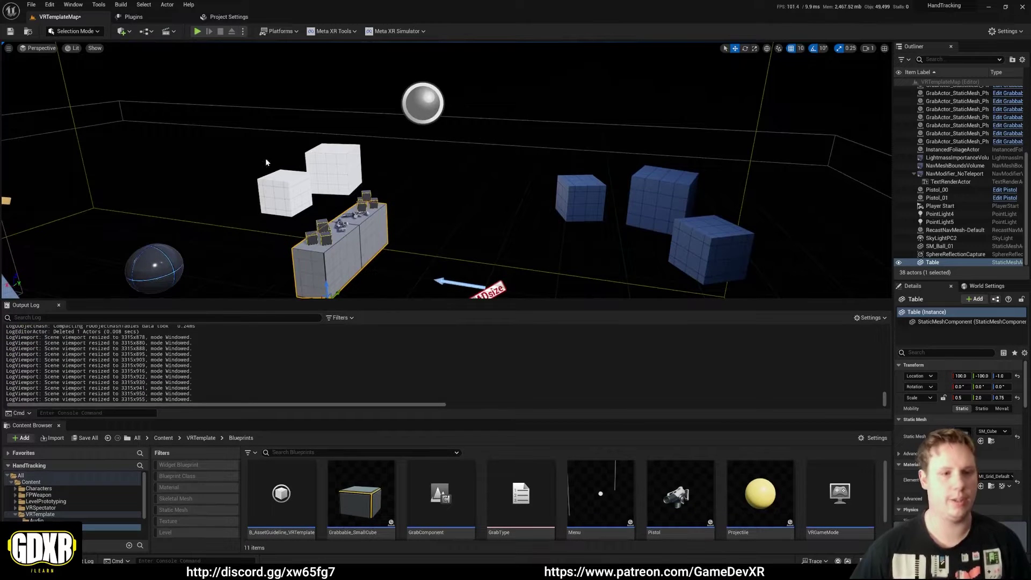
pyautogui.click(698, 234)
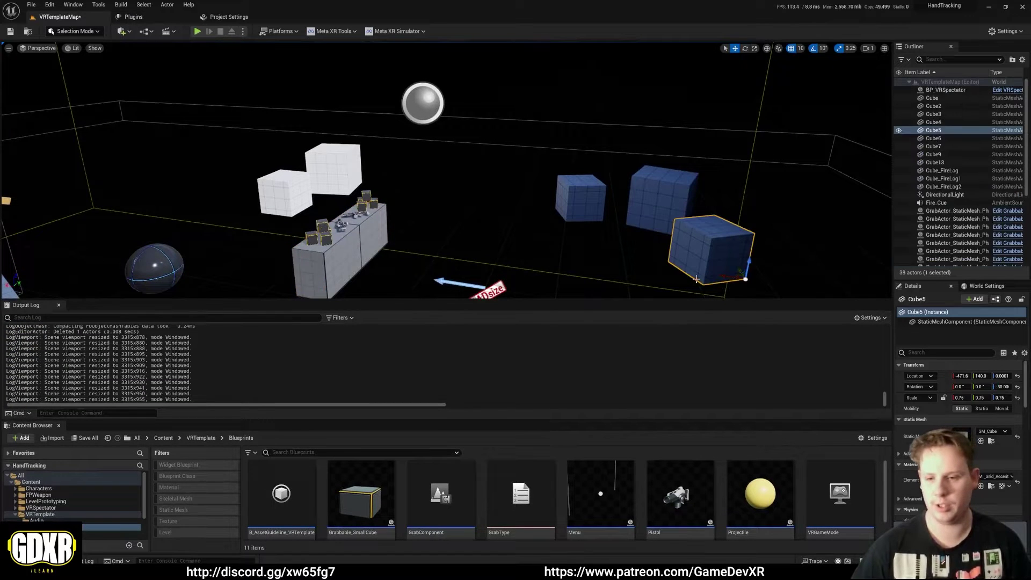
pyautogui.keyDown('alt'); pyautogui.moveTo(741, 277); pyautogui.dragTo(450, 207); pyautogui.keyUp('alt')
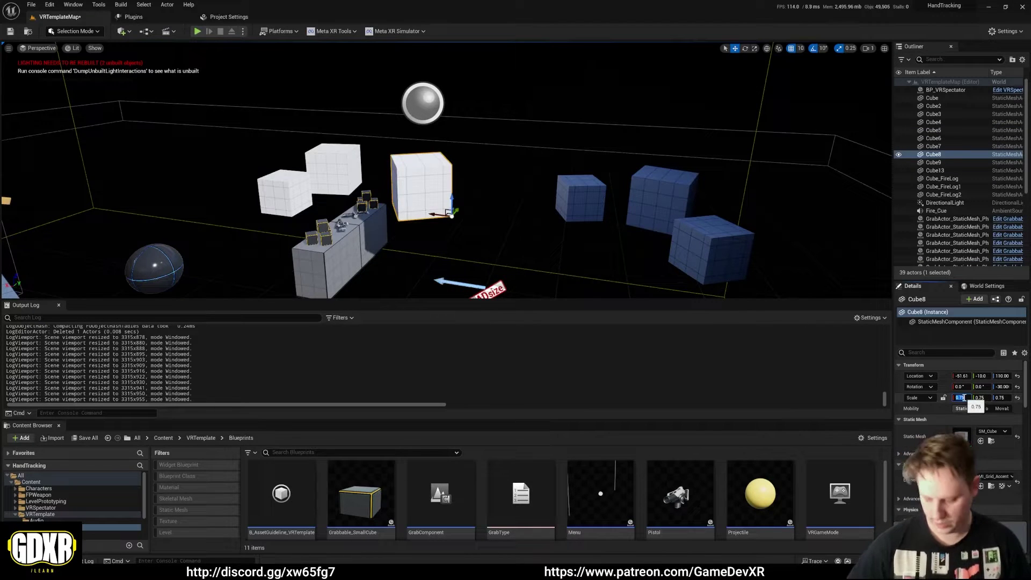
pyautogui.press('Return')
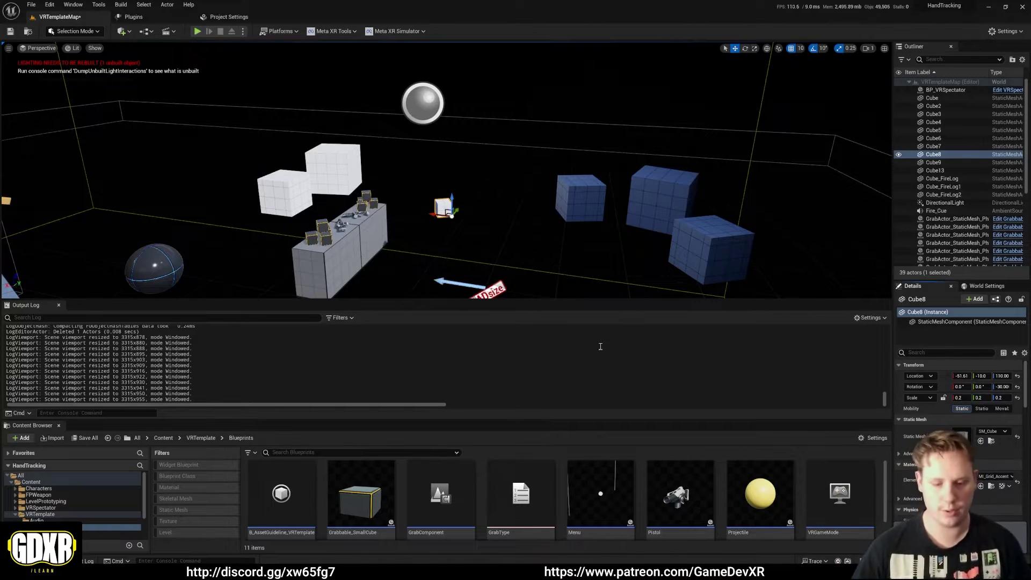
# Enlarge the Content Browser to show the VRTemplate Blueprints, including VRPawn
pyautogui.moveTo(591, 419); pyautogui.dragTo(594, 363)
pyautogui.moveTo(622, 236); pyautogui.dragTo(585, 252, button='right')
pyautogui.moveTo(599, 363); pyautogui.dragTo(605, 292)
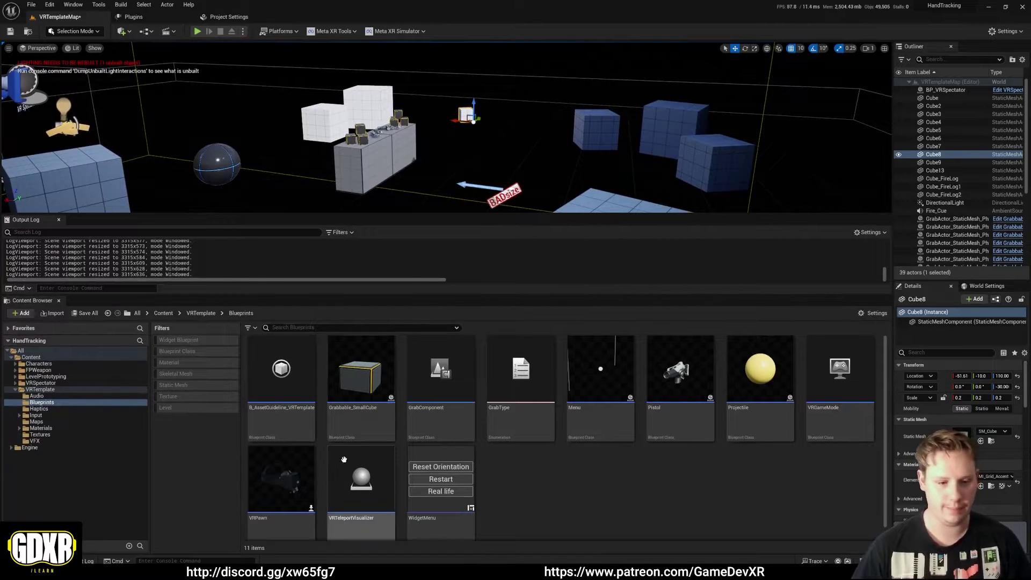
# In VRPawn, search 'pass' to add an OculusXRPassthroughLayer component parented to Camera
pyautogui.doubleClick(277, 480)
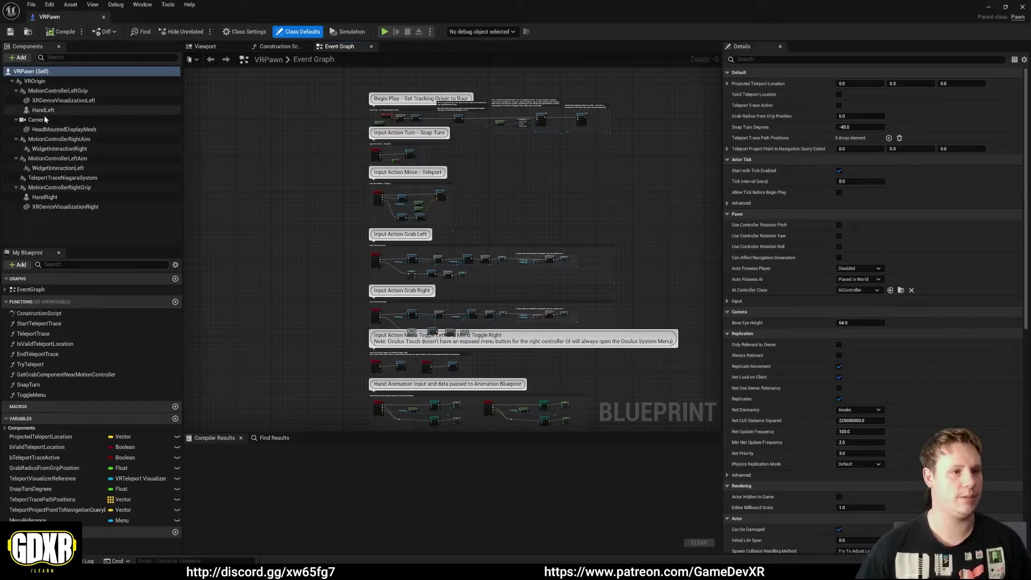
pyautogui.click(64, 119)
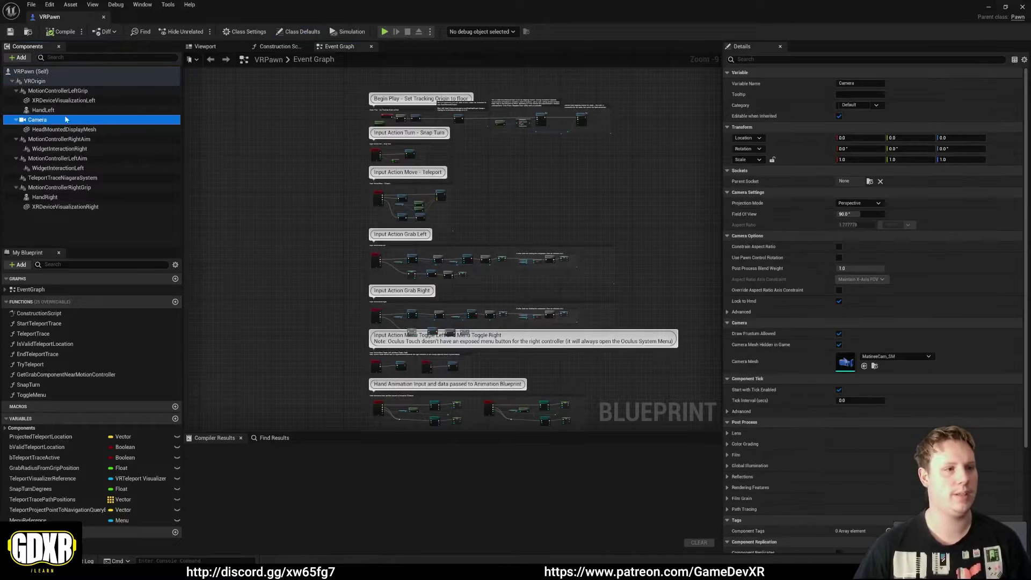
pyautogui.click(18, 57)
pyautogui.write('pa')
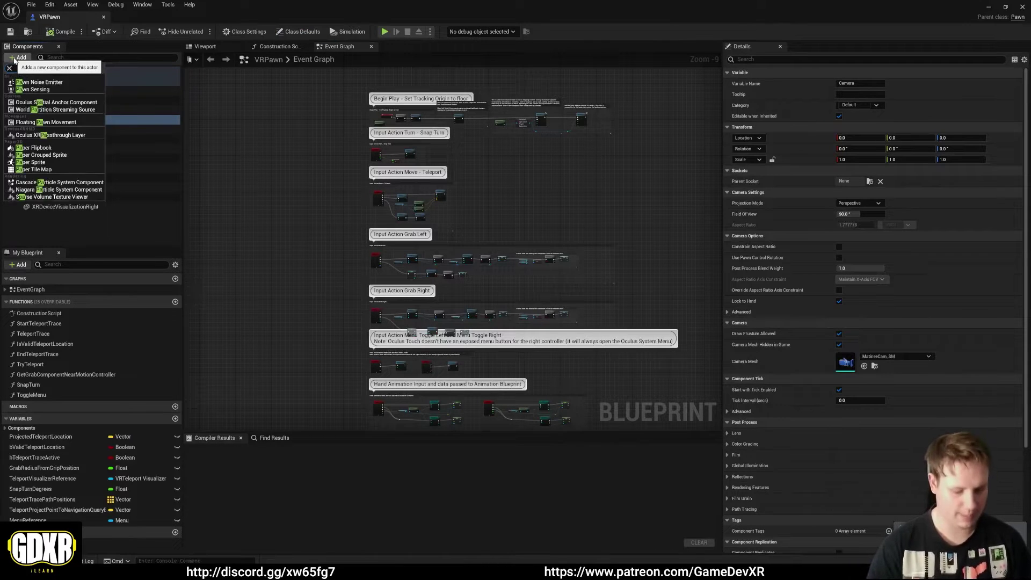
pyautogui.write('ss')
pyautogui.press('Return')
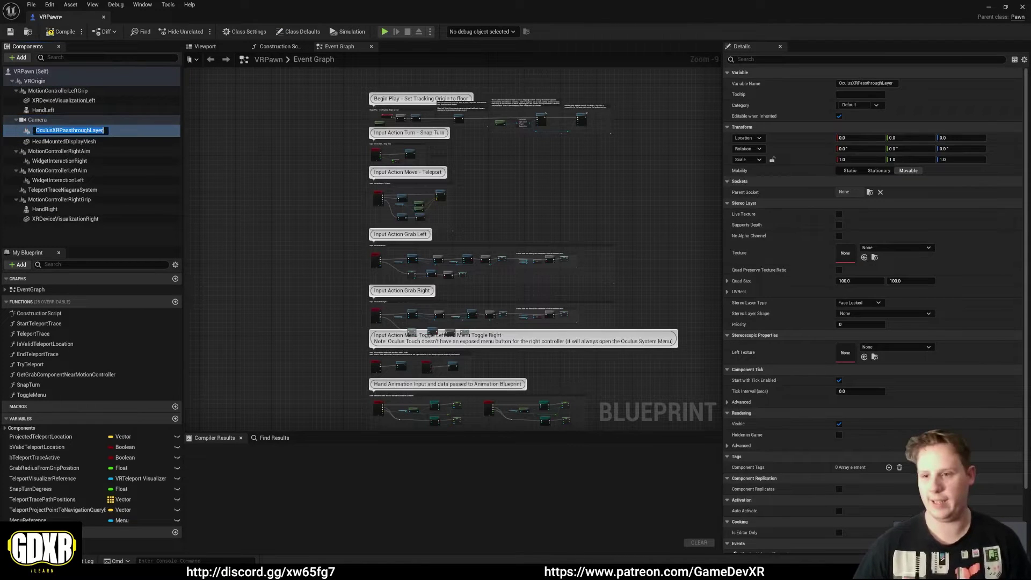
# Enable Supports Depth and No Alpha Channel; set Reconstructed Passthrough Layer shape and Underlay placement
pyautogui.click(839, 224)
pyautogui.click(839, 235)
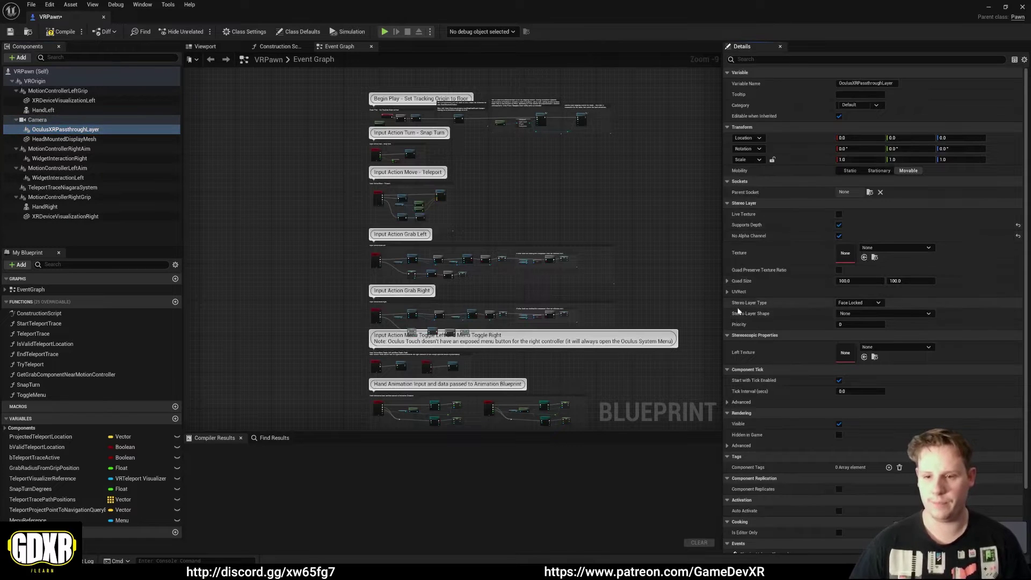
pyautogui.click(881, 314)
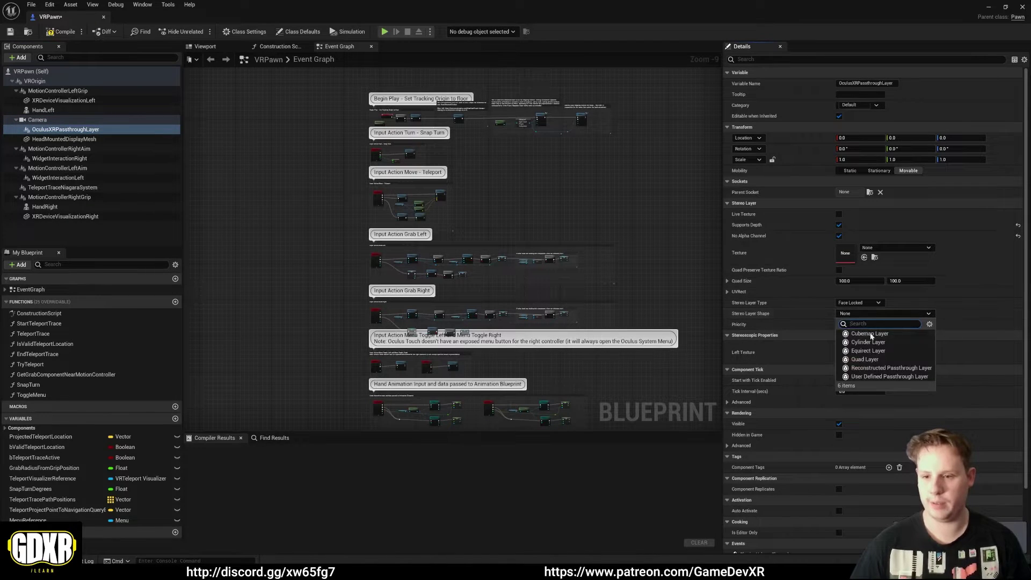
pyautogui.click(878, 368)
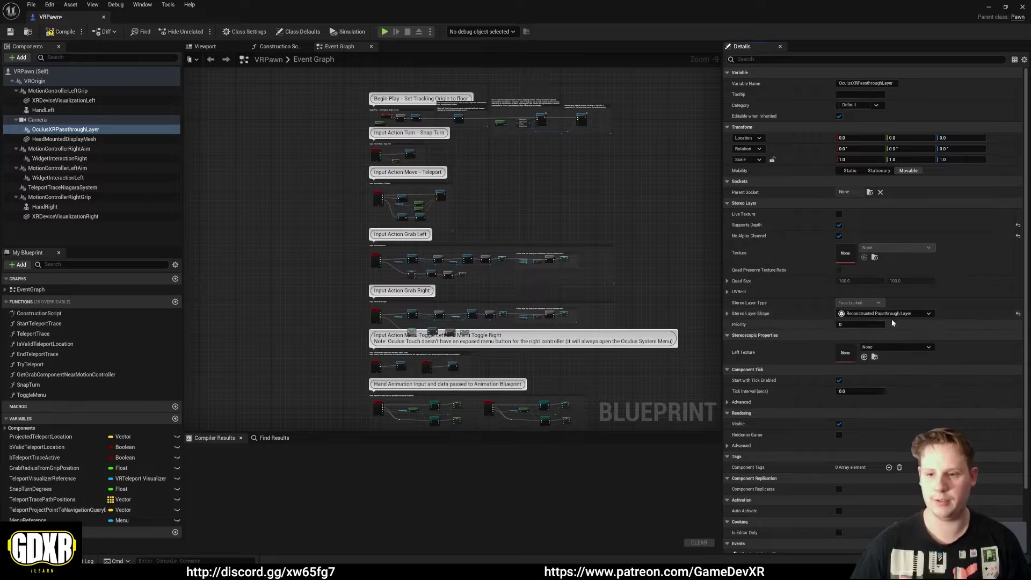
pyautogui.click(728, 314)
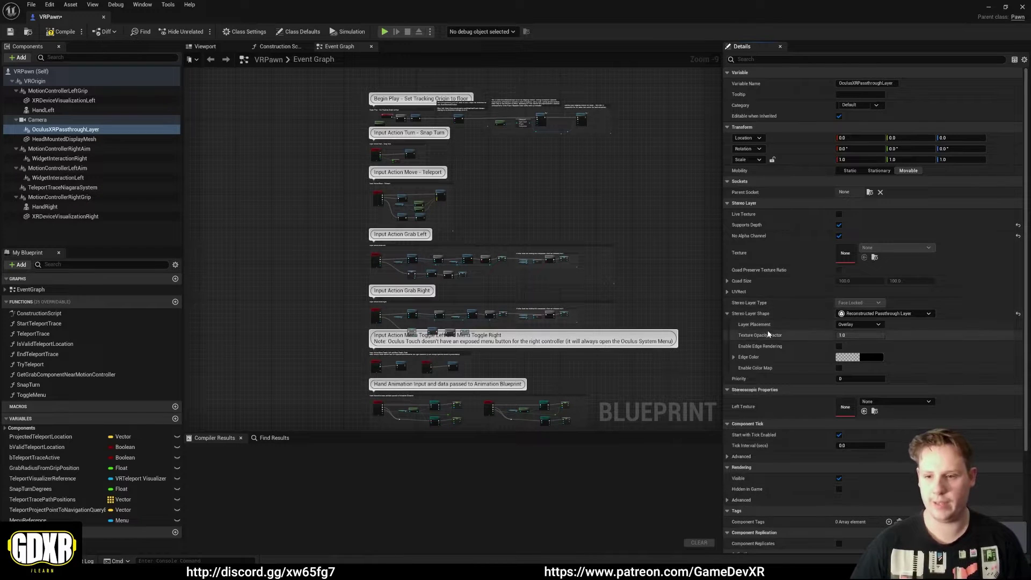
pyautogui.click(859, 325)
pyautogui.click(851, 343)
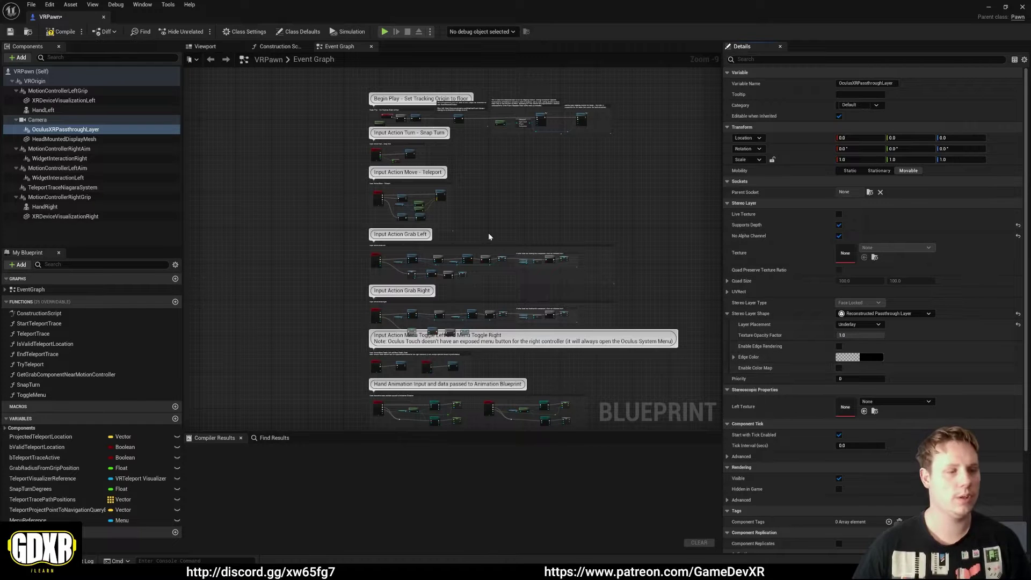
# Enlarge the event graph and compile VRPawn with F7
pyautogui.moveTo(405, 433); pyautogui.dragTo(404, 483)
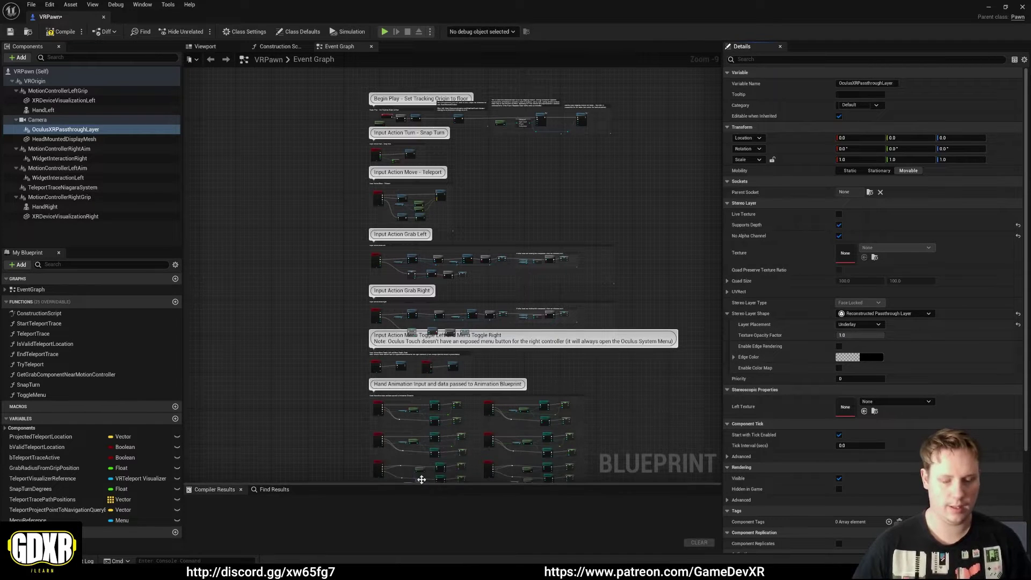
pyautogui.moveTo(723, 347); pyautogui.dragTo(771, 339)
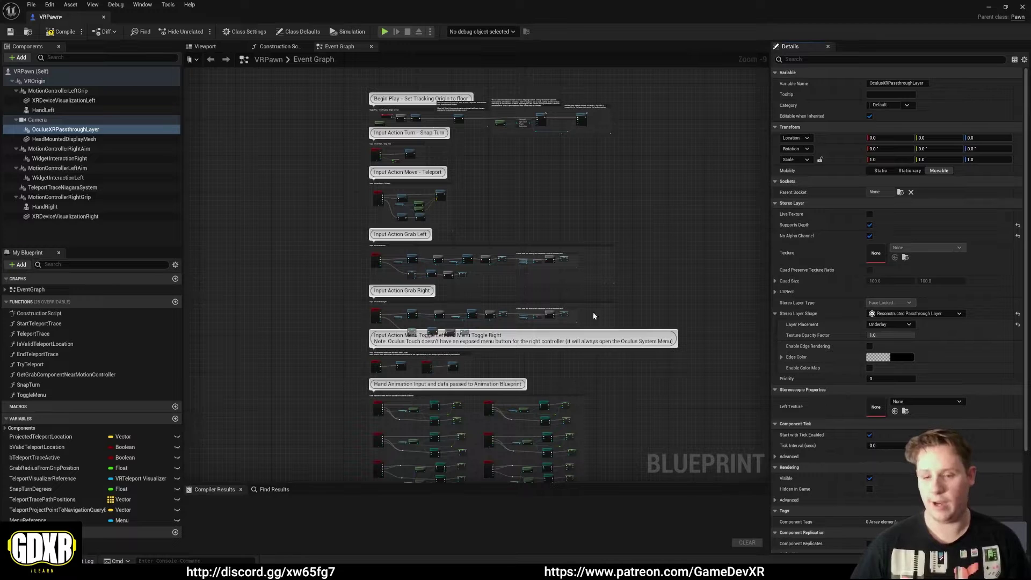
pyautogui.scroll(2, 588, 154)
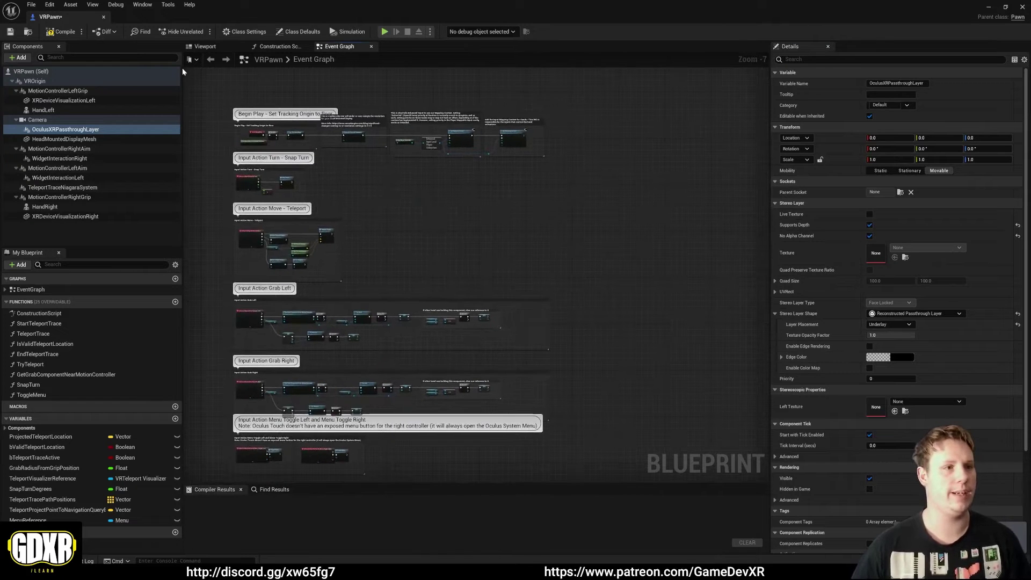
pyautogui.press('F7')
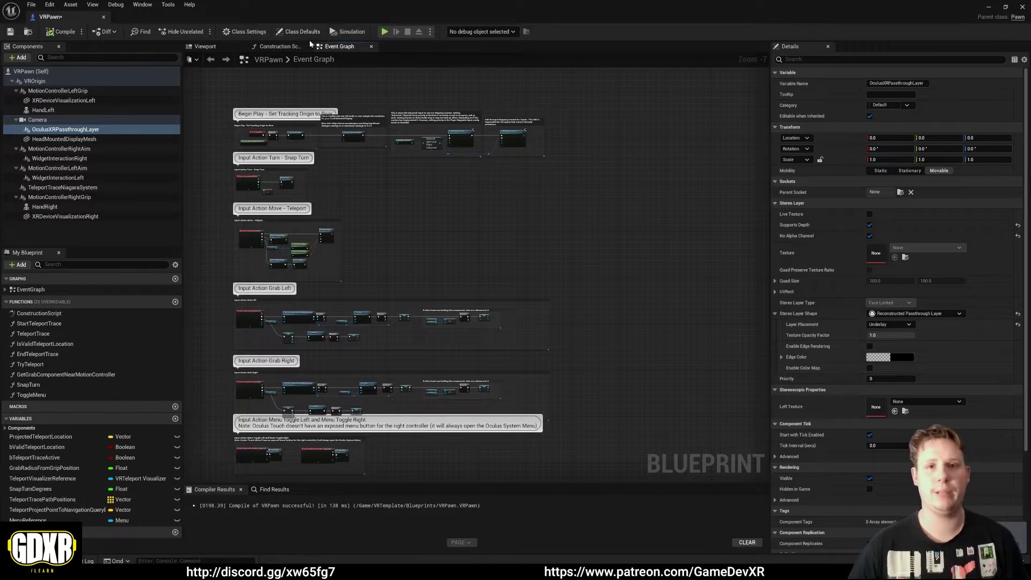
pyautogui.click(430, 32)
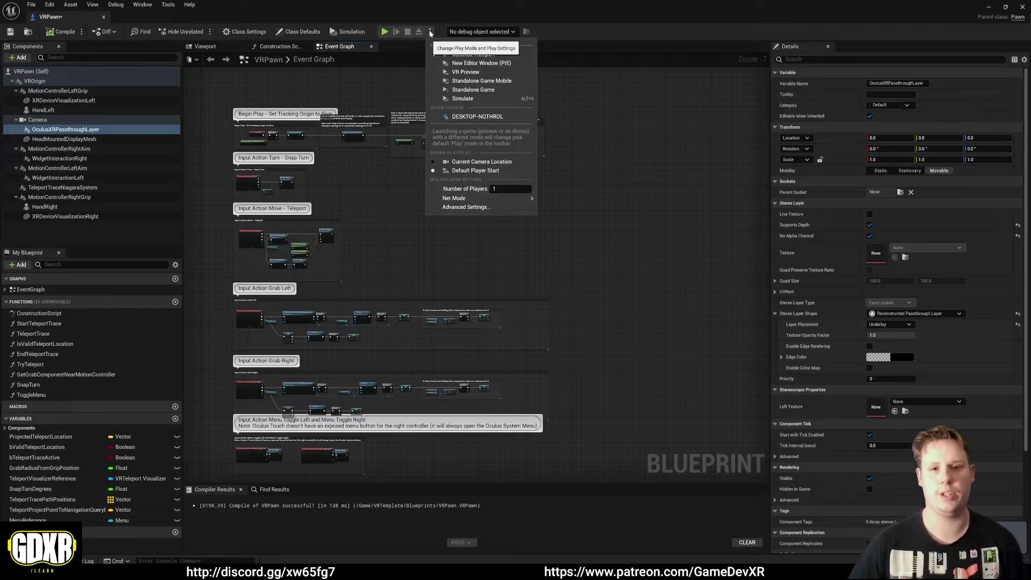
pyautogui.click(430, 33)
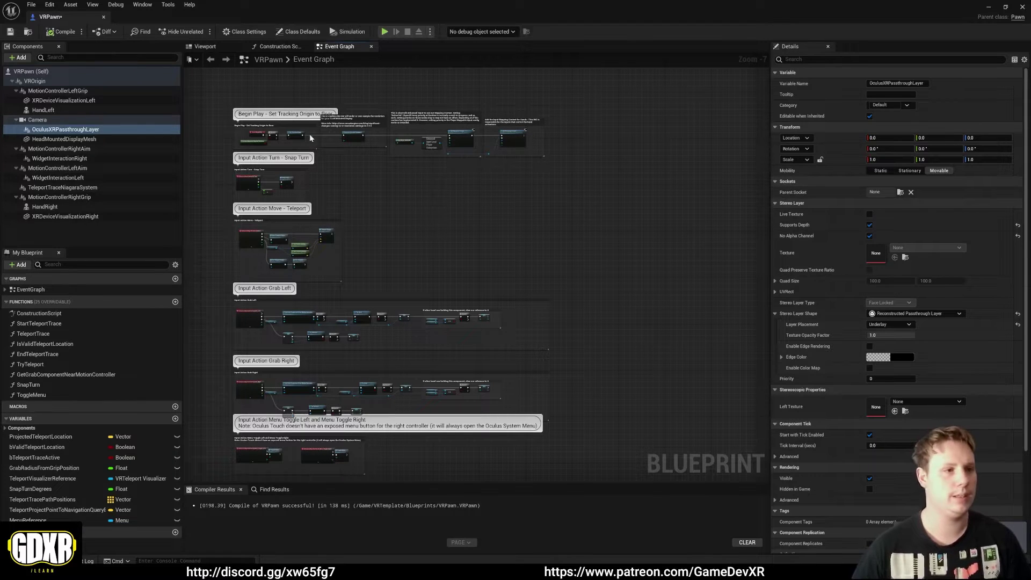
pyautogui.click(17, 120)
# Delete the template HandLeft and HandRight mesh components from VRPawn
pyautogui.click(16, 130)
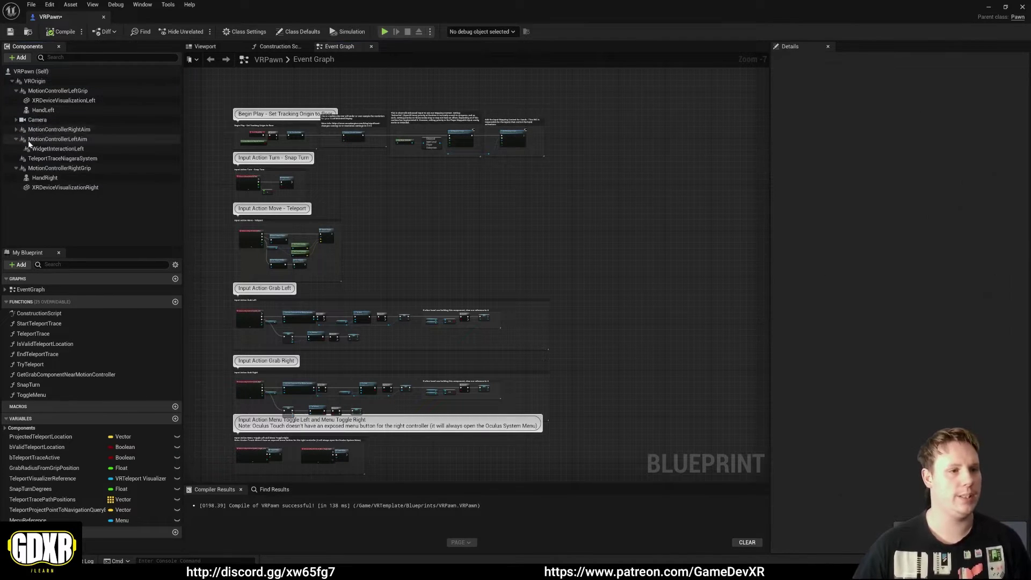
pyautogui.click(16, 129)
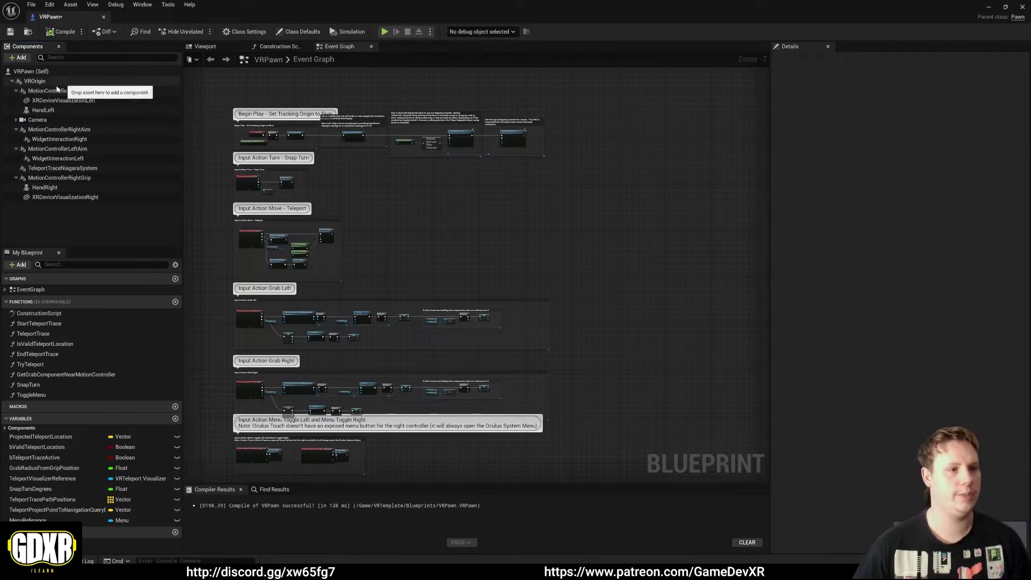
pyautogui.click(43, 109)
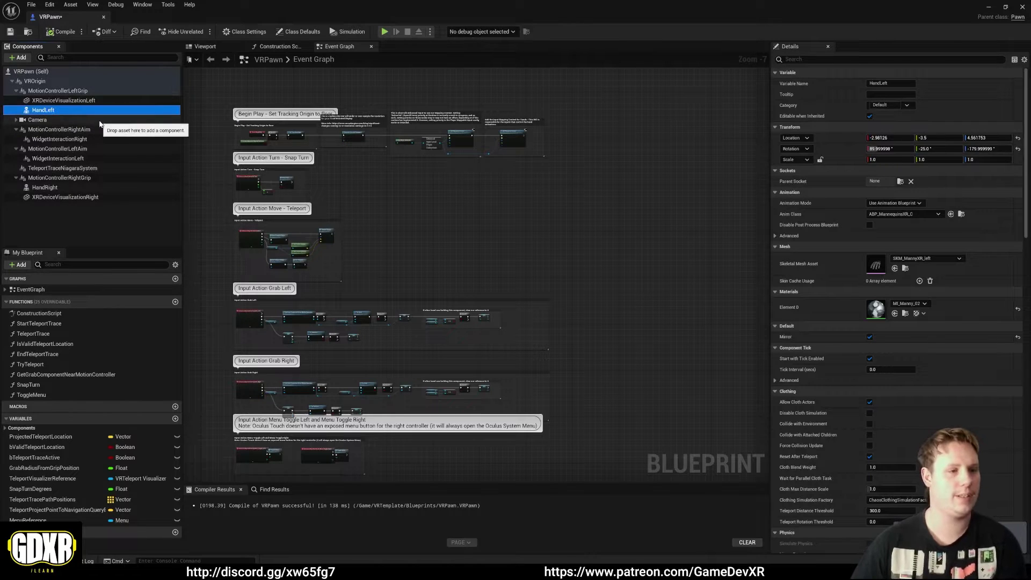
pyautogui.click(16, 120)
pyautogui.click(47, 197)
pyautogui.press('Delete')
# Compile, delete the broken Hand Animation comment and its nodes, then recompile cleanly
pyautogui.moveTo(469, 293); pyautogui.dragTo(530, 48, button='right')
pyautogui.click(52, 34)
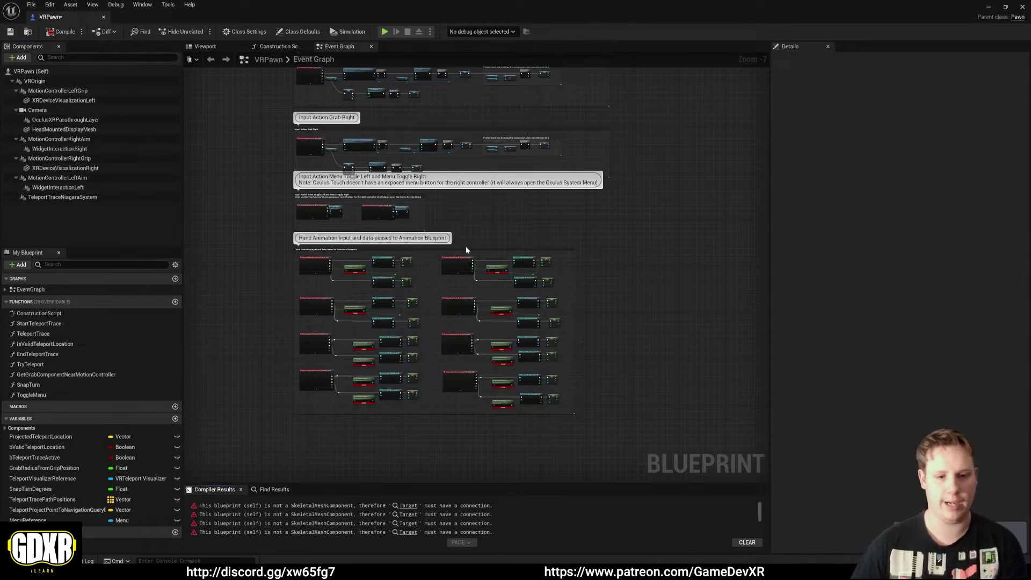
pyautogui.moveTo(636, 432); pyautogui.dragTo(238, 241)
pyautogui.press('Delete')
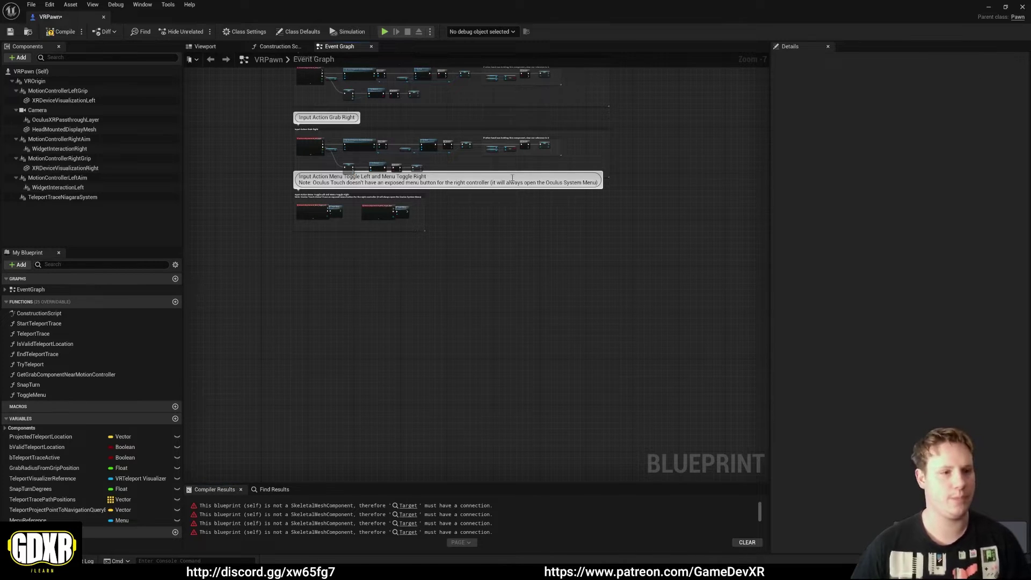
pyautogui.moveTo(513, 178); pyautogui.dragTo(493, 376, button='right')
pyautogui.scroll(2, 430, 179)
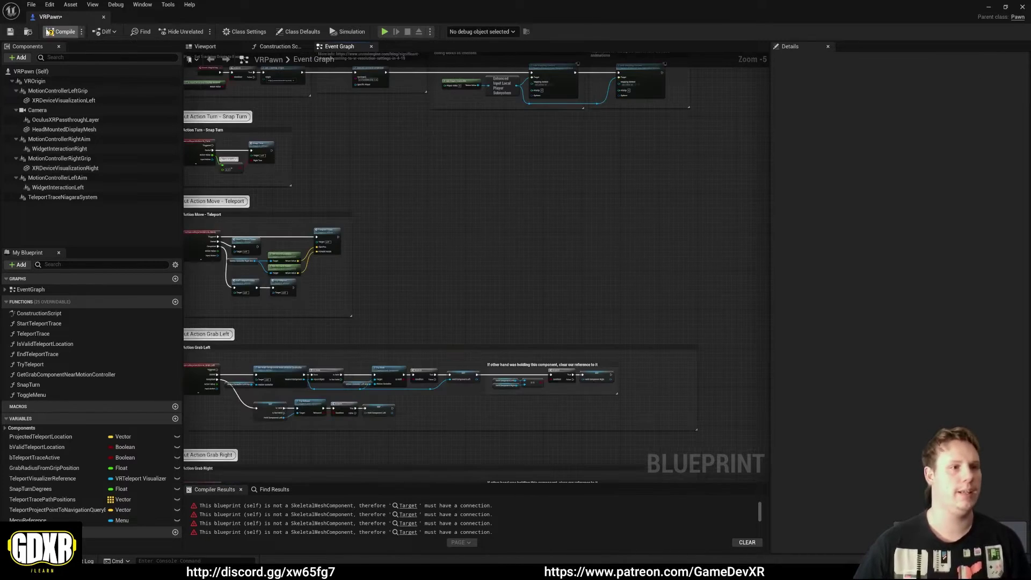
pyautogui.click(49, 33)
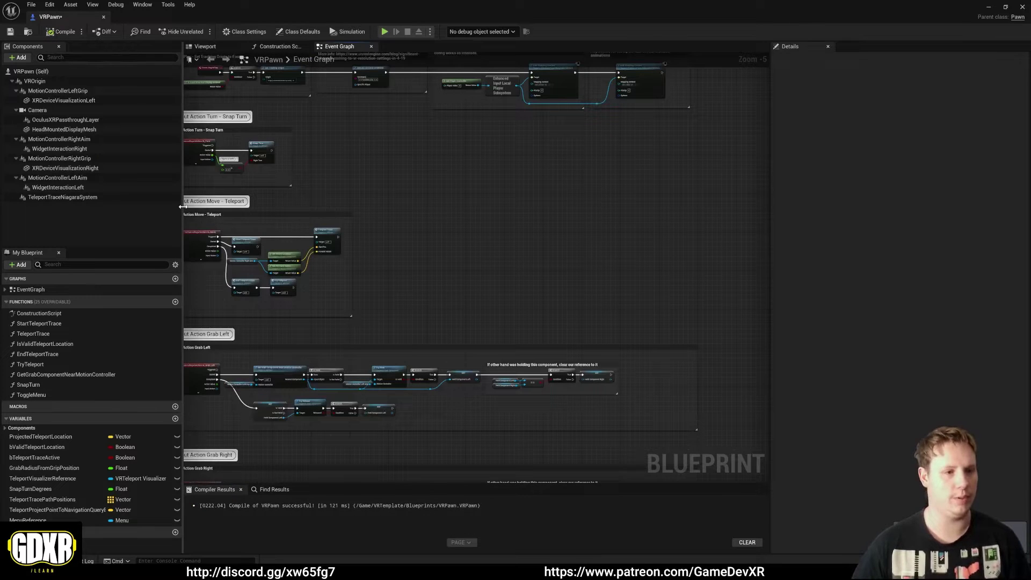
# Change MotionControllerLeftGrip's Motion Source from LeftGrip to Left
pyautogui.click(79, 92)
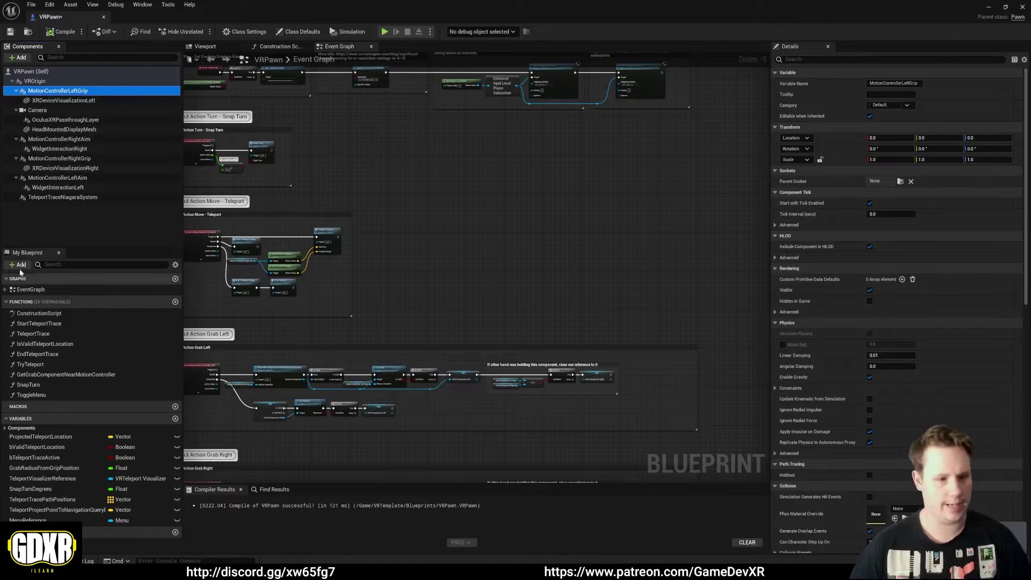
pyautogui.scroll(-10, 909, 315)
pyautogui.scroll(-3, 885, 305)
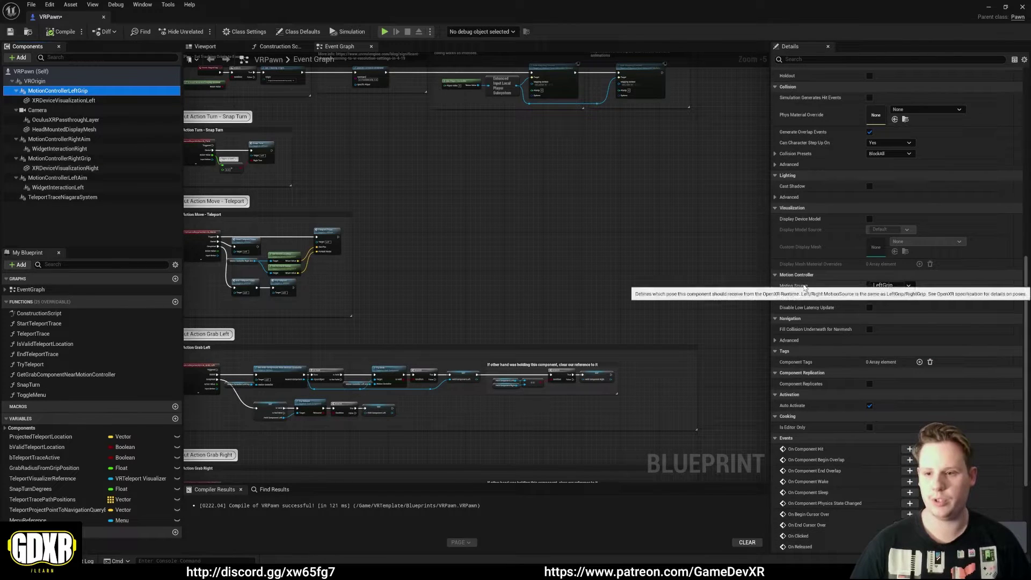
pyautogui.click(893, 285)
pyautogui.click(888, 299)
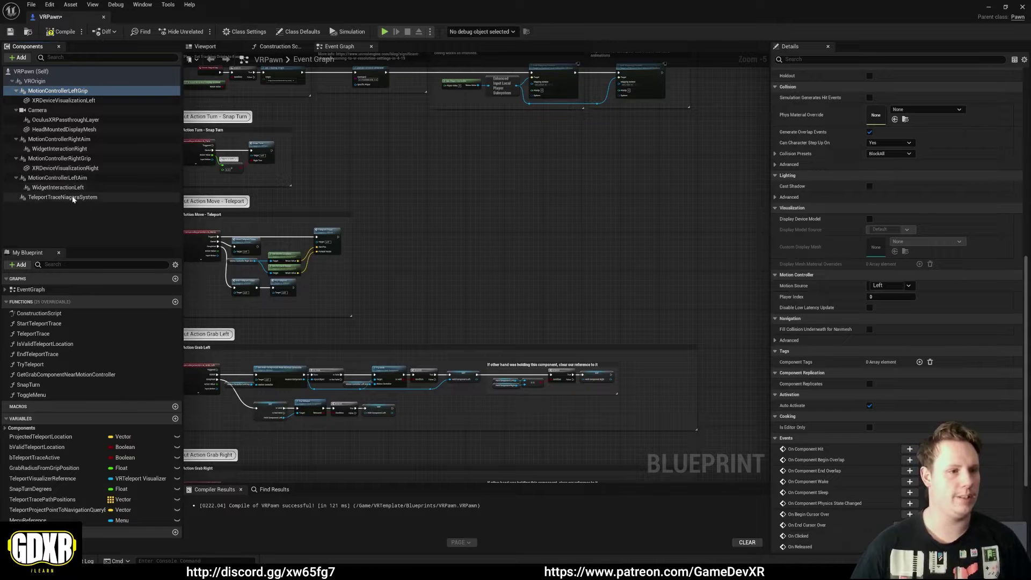
# Change MotionControllerRightGrip's Motion Source from RightGrip to Right
pyautogui.click(61, 159)
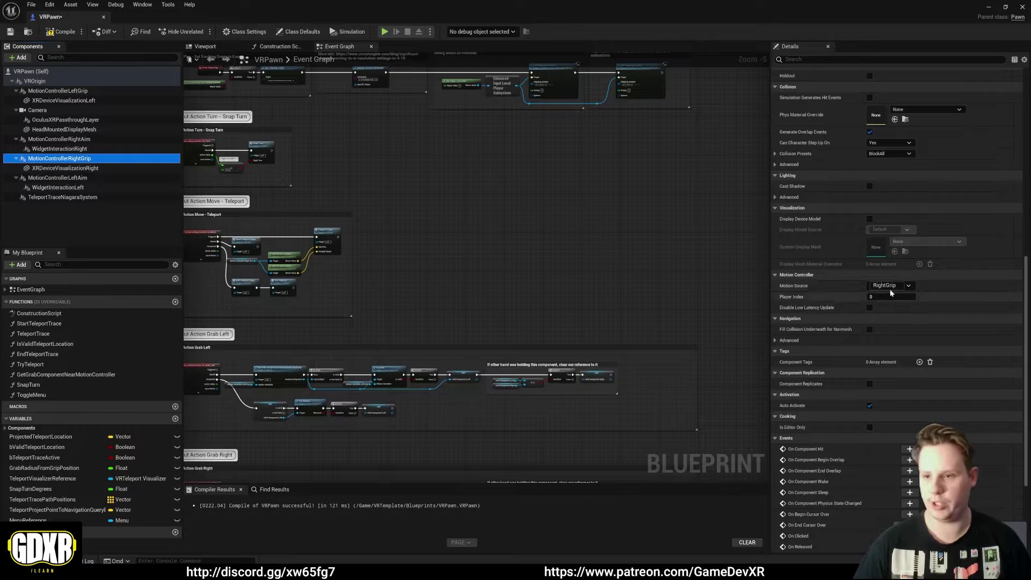
pyautogui.click(908, 286)
pyautogui.click(901, 304)
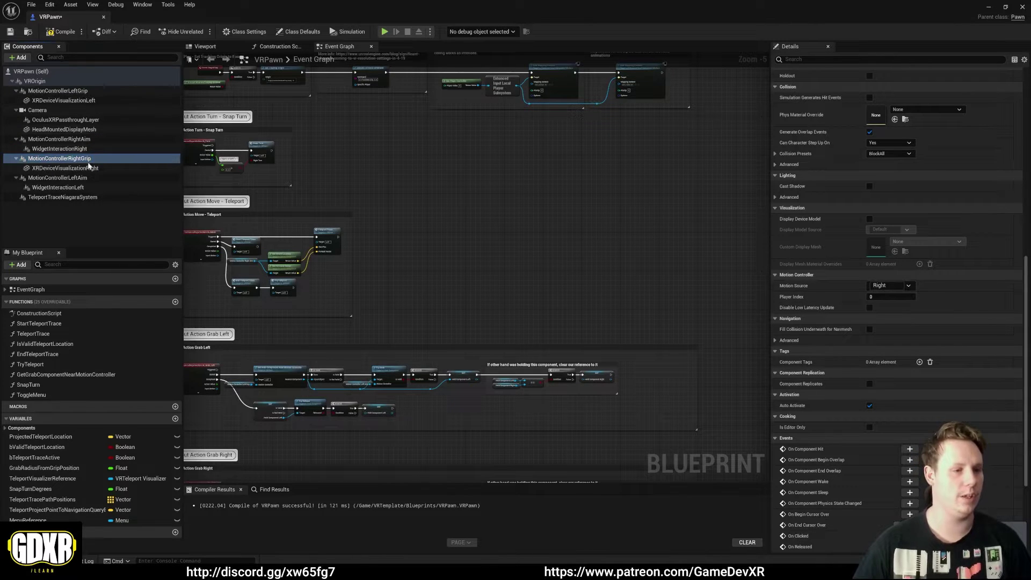
pyautogui.click(18, 58)
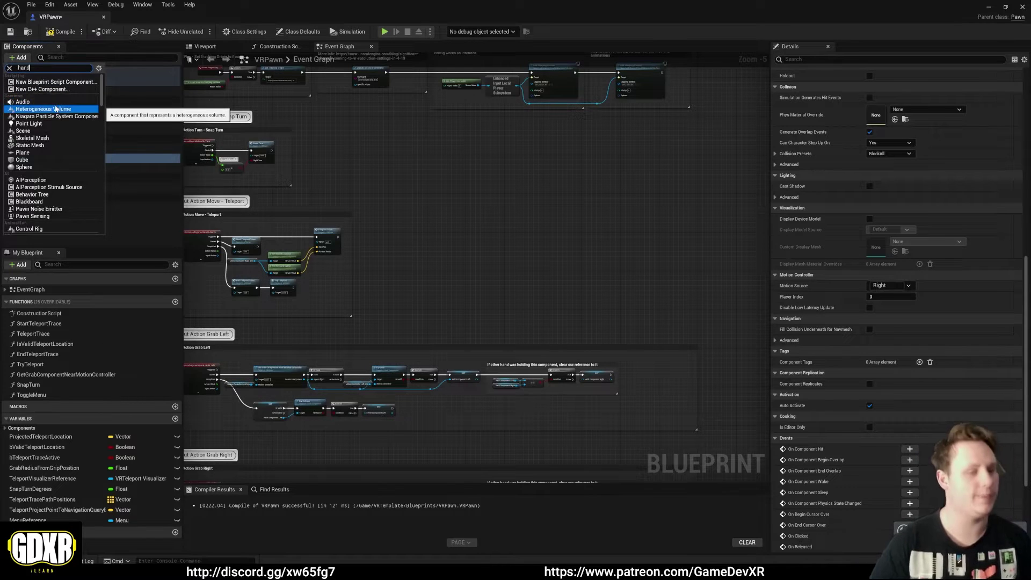
# Name the right grip's new Oculus XR Hand component OculusXRHandRight
pyautogui.press('Escape')
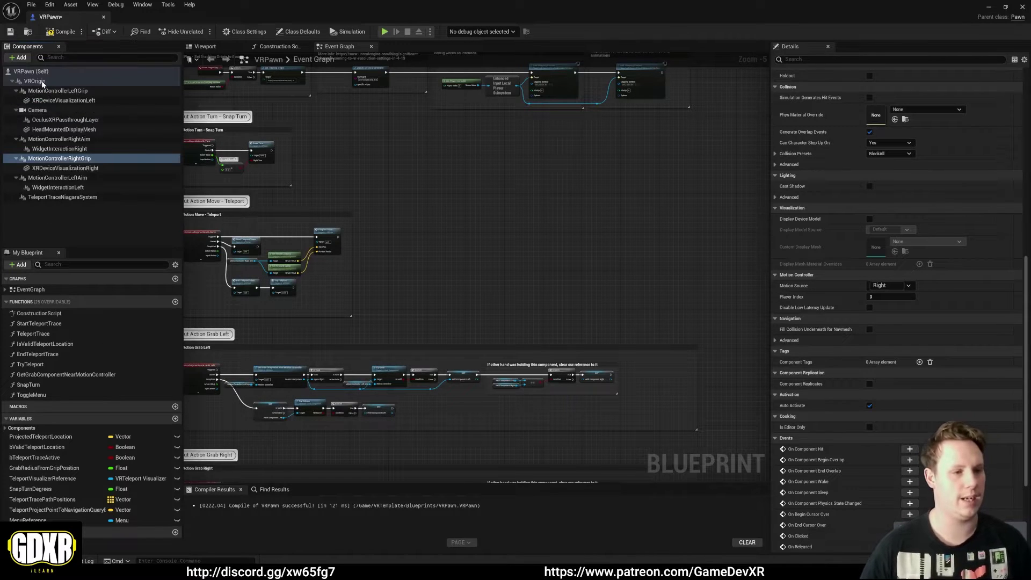
pyautogui.press('End')
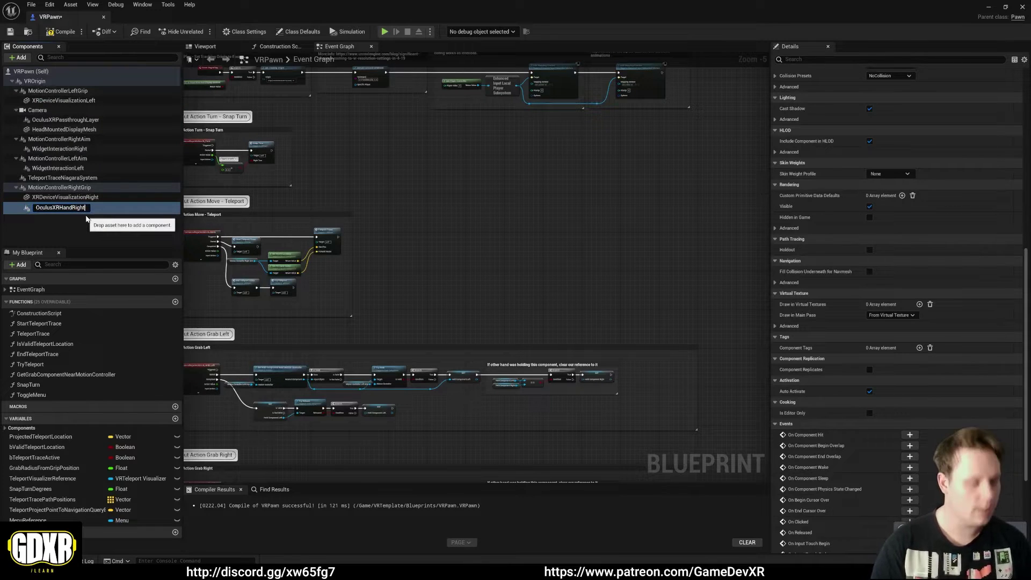
pyautogui.write('Right')
pyautogui.click(86, 220)
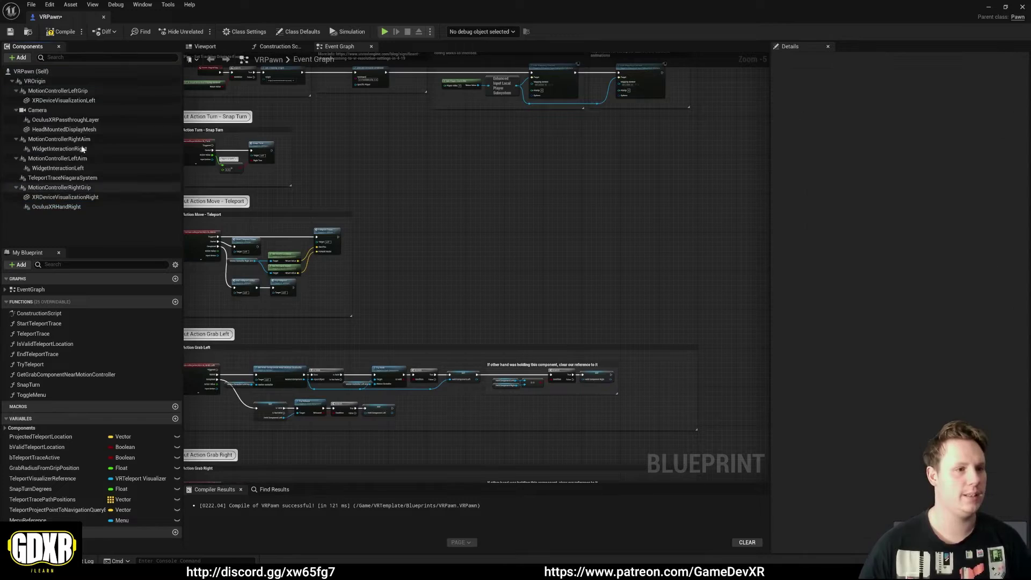
# Add an Oculus XR Hand named OculusXRHandLeft under the left grip motion controller
pyautogui.click(70, 91)
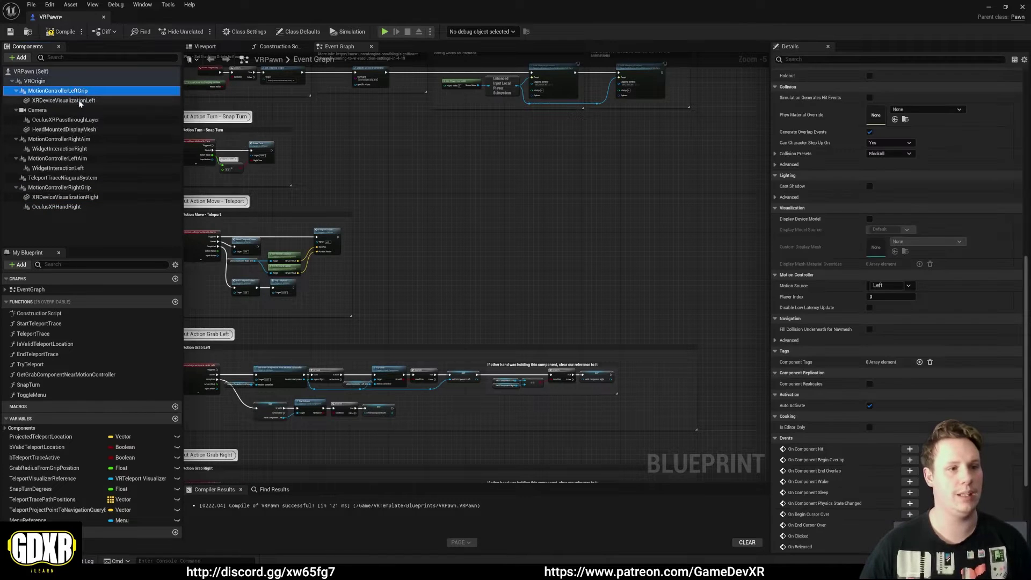
pyautogui.click(20, 58)
pyautogui.write('hand')
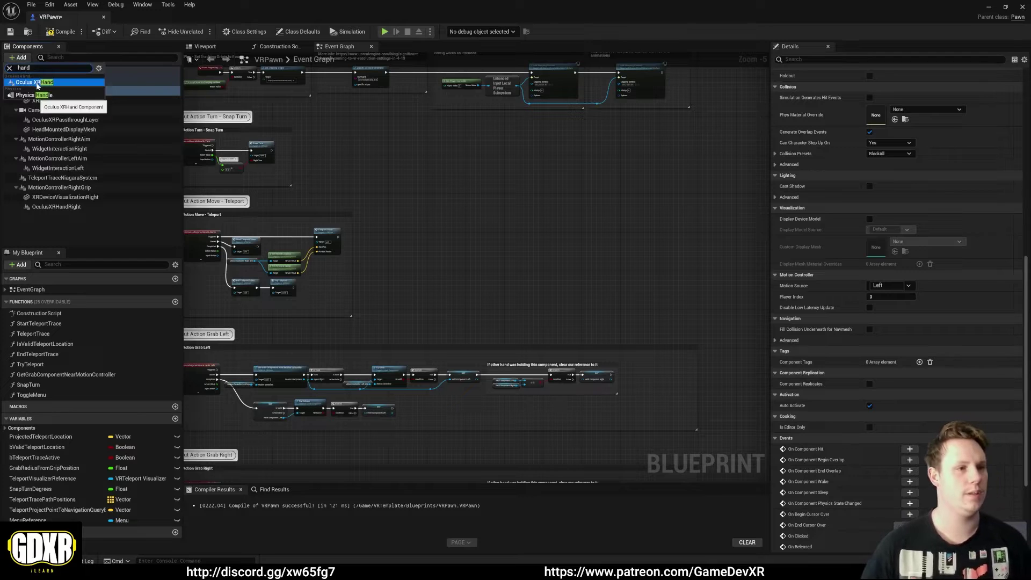
pyautogui.click(52, 83)
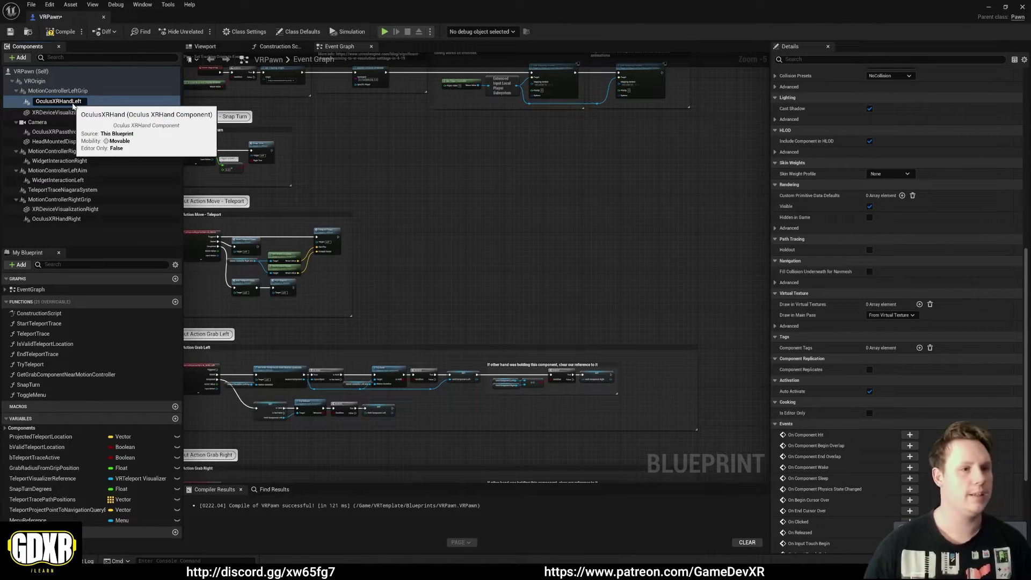
pyautogui.press('Return')
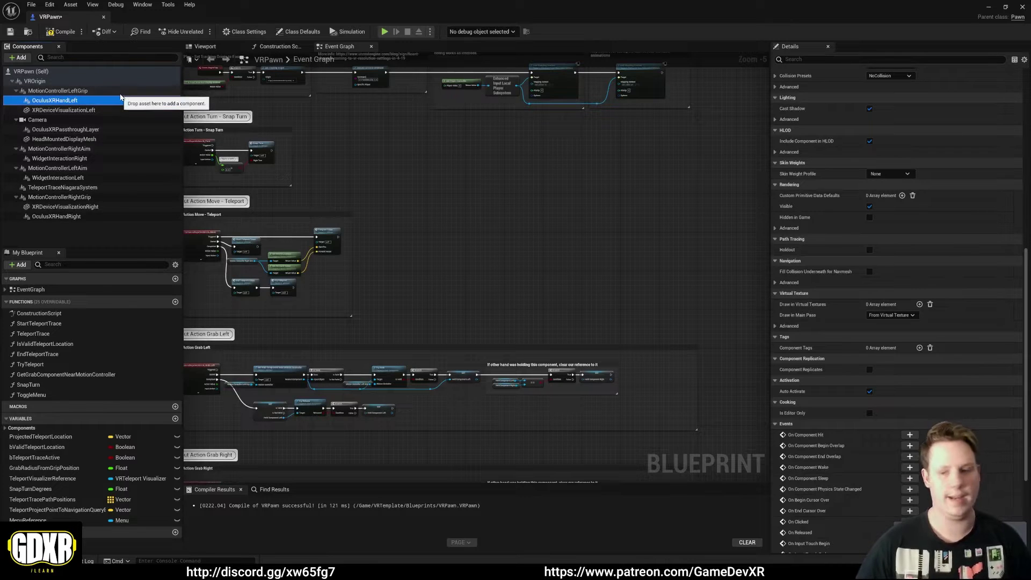
pyautogui.scroll(8, 971, 182)
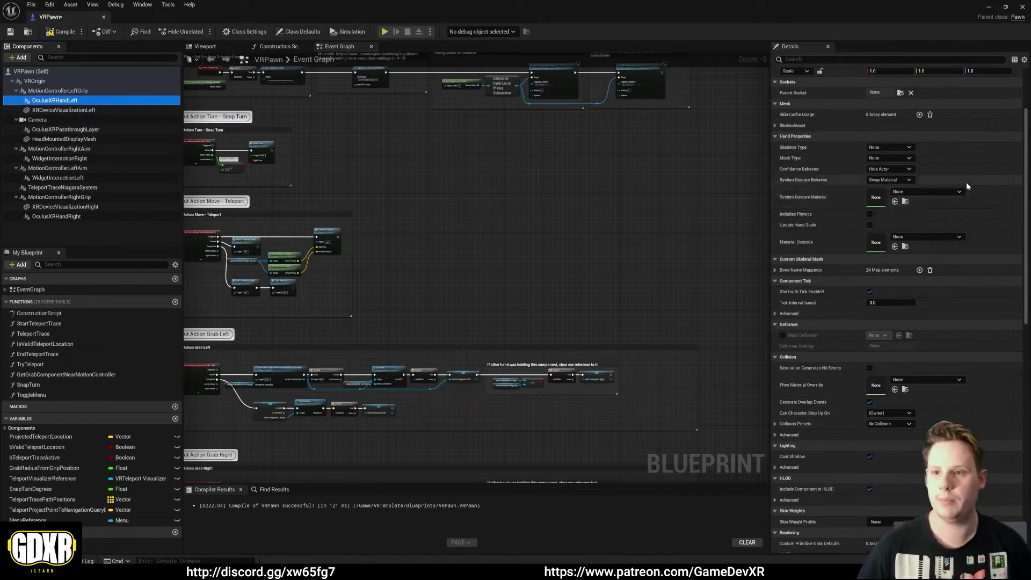
pyautogui.scroll(3, 971, 191)
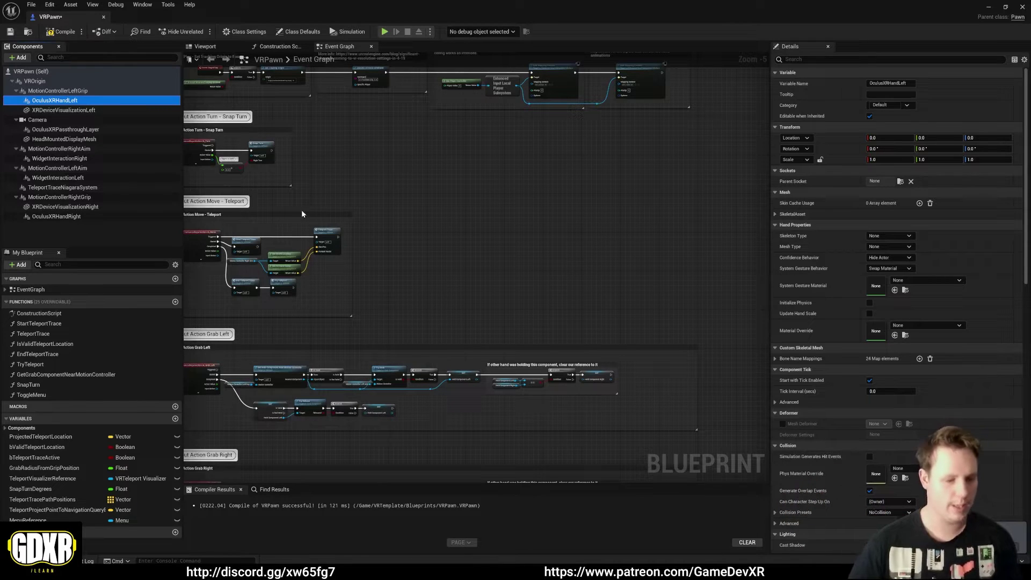
# Set OculusXRHandLeft's Location X to -5.5, then select OculusXRHandRight
pyautogui.moveTo(266, 577)
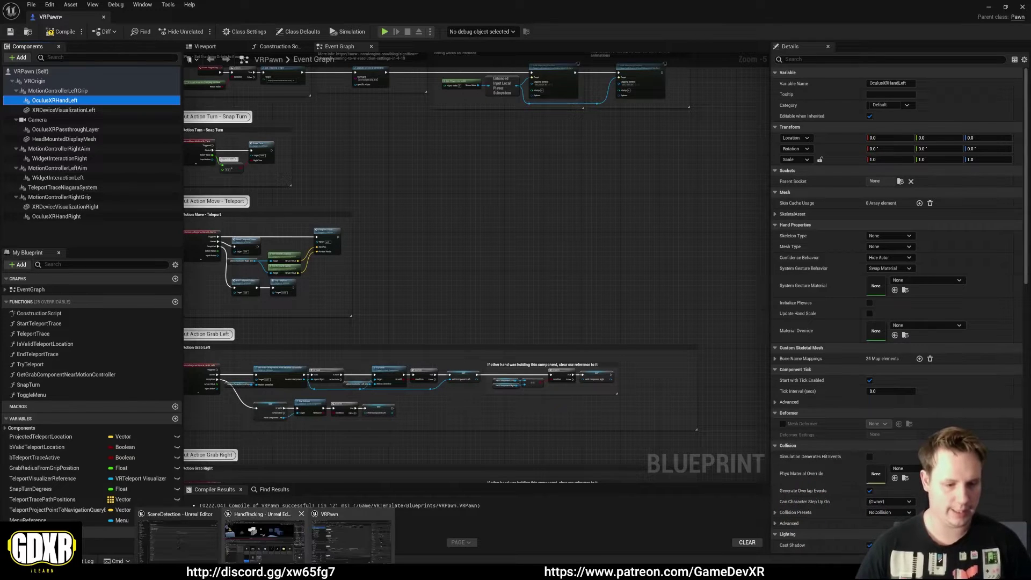
pyautogui.click(251, 550)
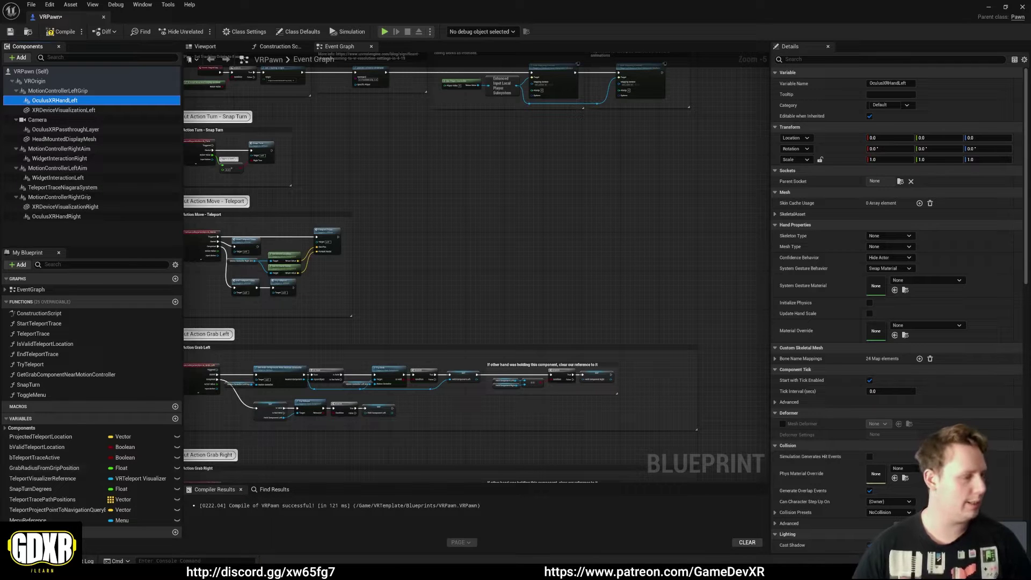
pyautogui.moveTo(266, 578)
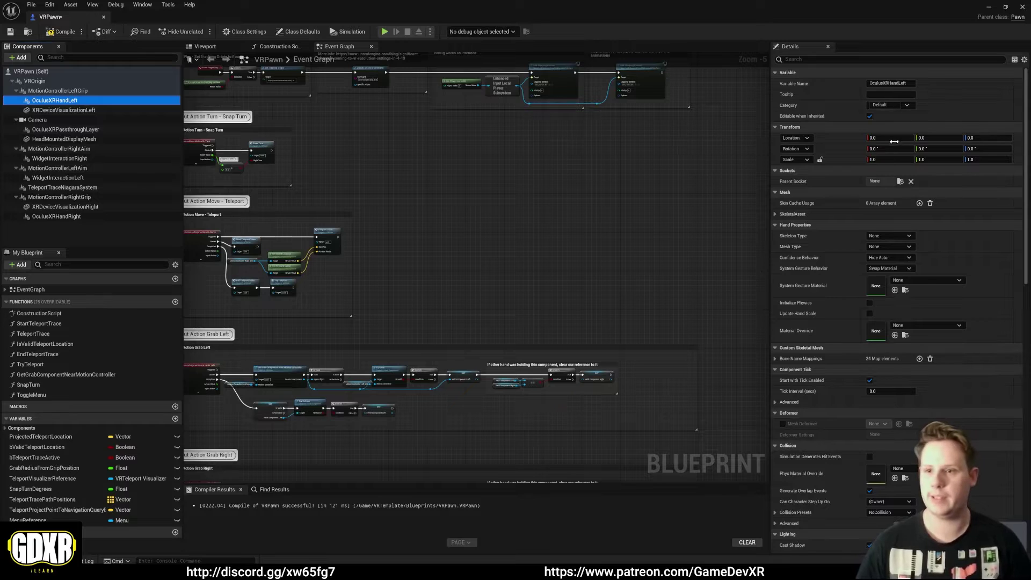
pyautogui.click(874, 137)
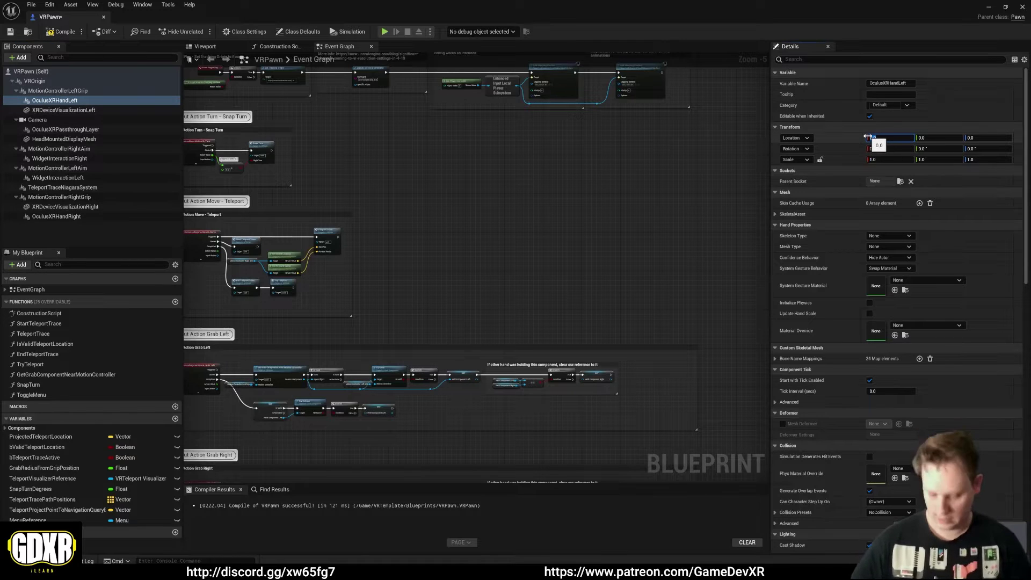
pyautogui.press('Return')
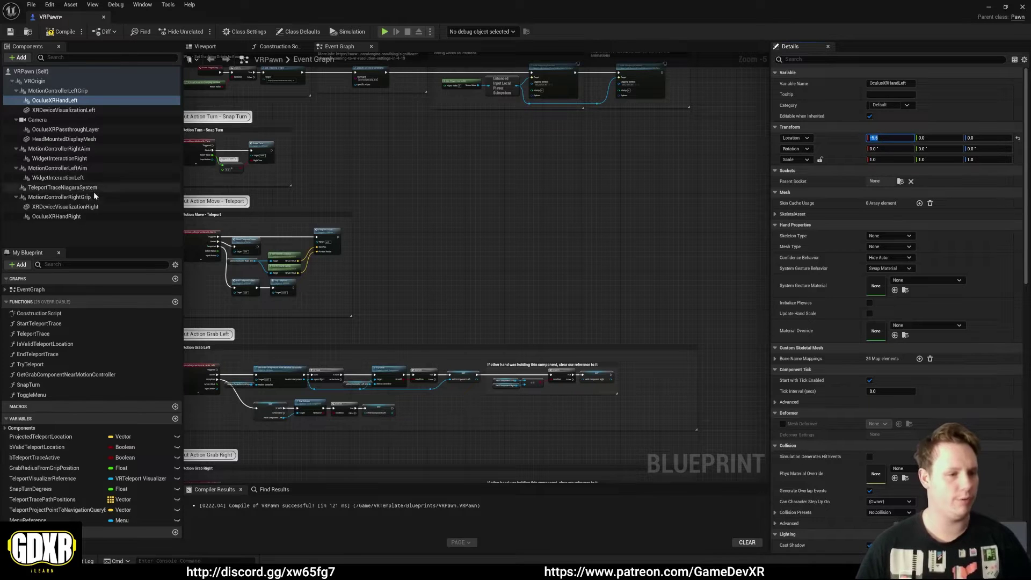
pyautogui.click(56, 216)
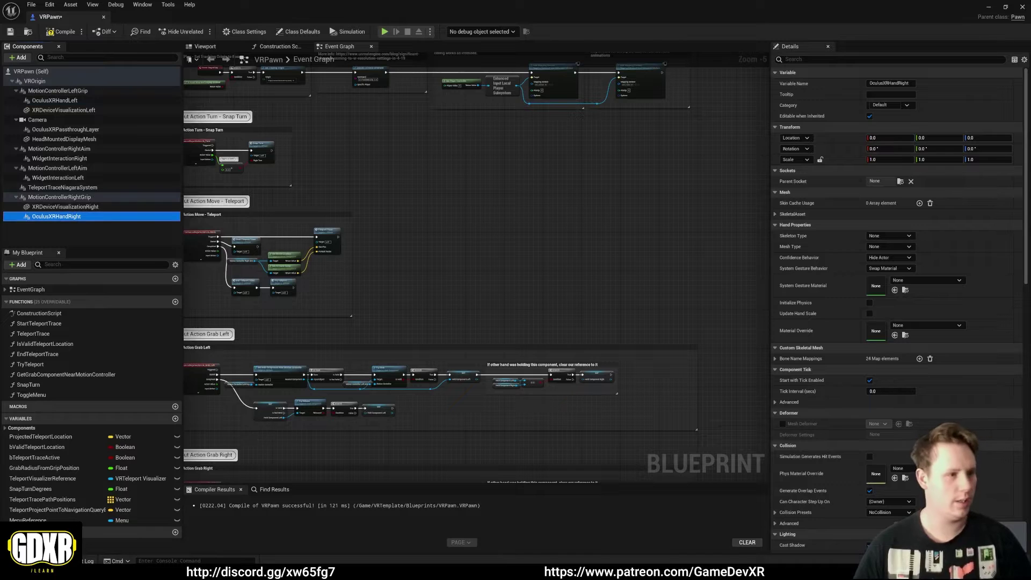
# Give OculusXRHandRight Hand Right skeleton and mesh, PokeAHoleMaterial override, and Update Hand Scale
pyautogui.click(888, 139)
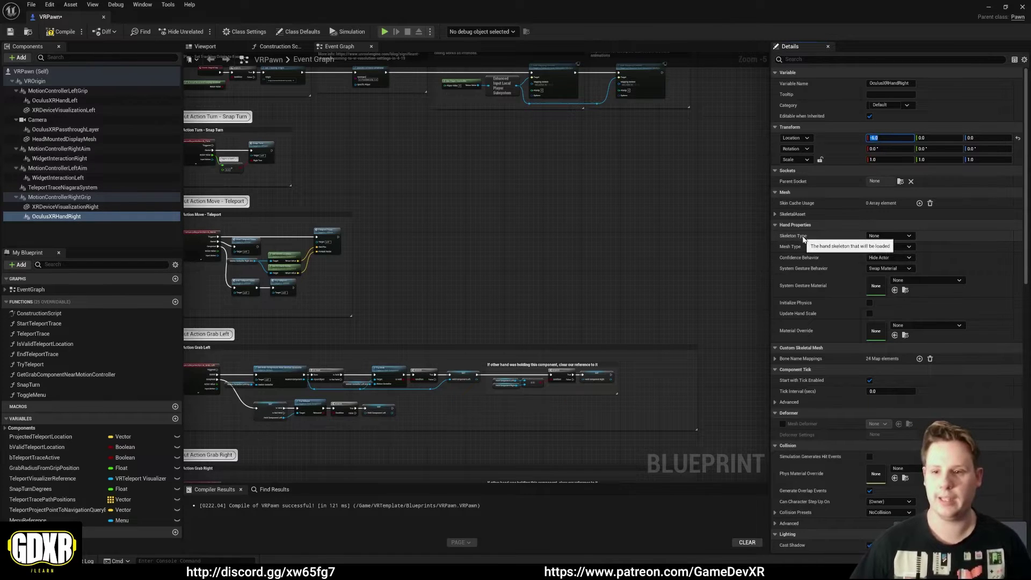
pyautogui.click(879, 235)
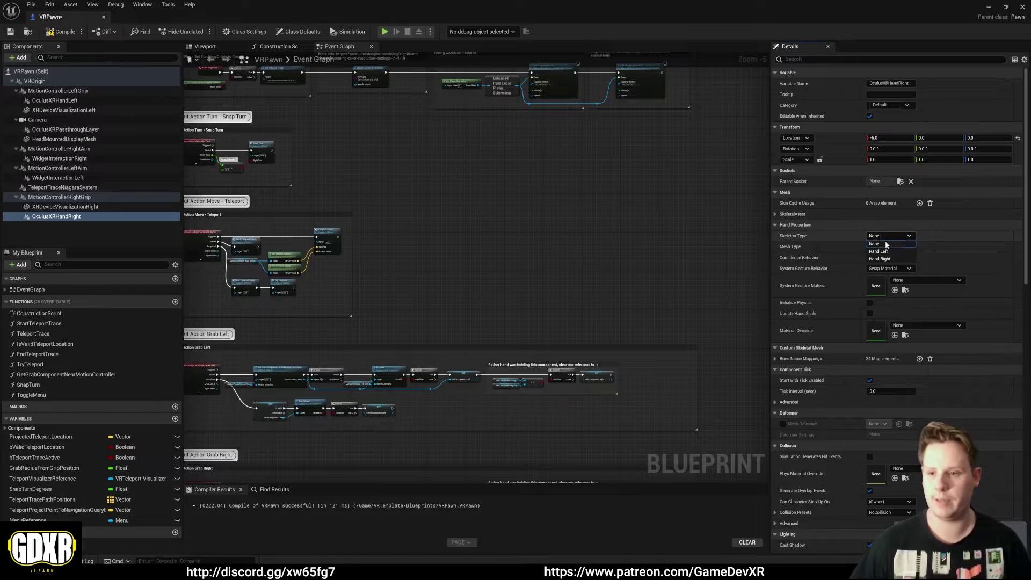
pyautogui.click(890, 255)
pyautogui.click(891, 247)
pyautogui.click(885, 268)
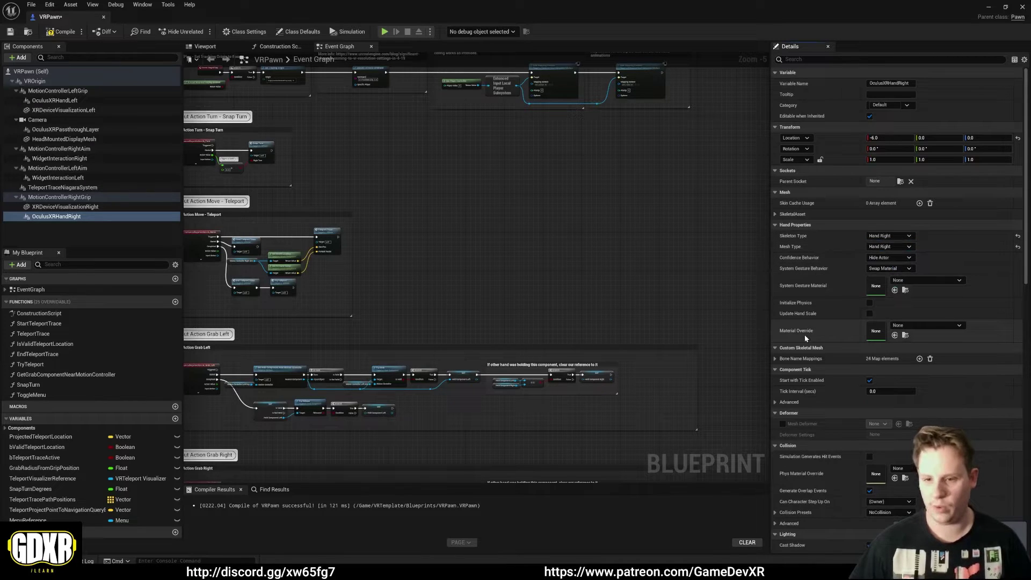
pyautogui.click(914, 326)
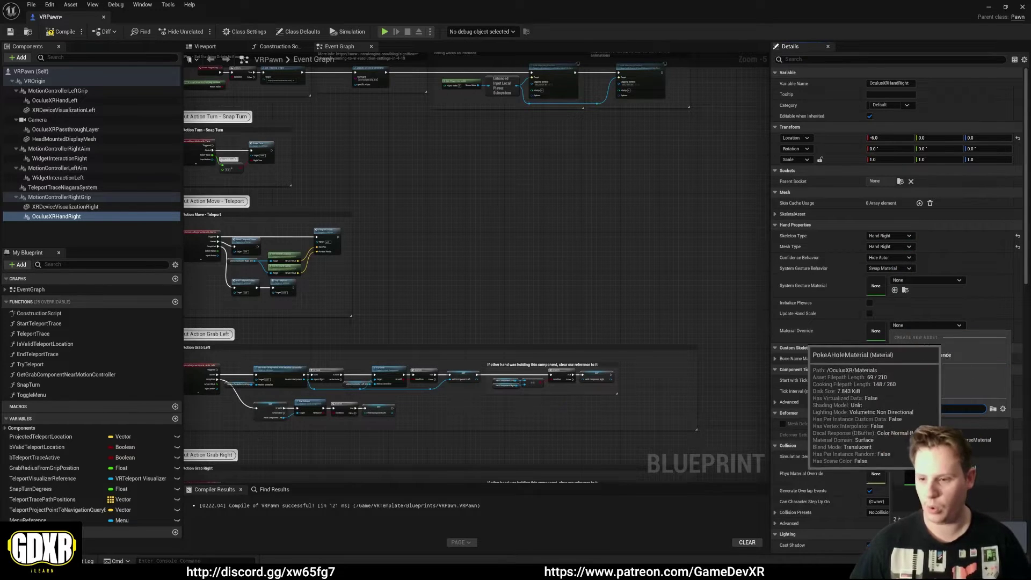
pyautogui.click(928, 466)
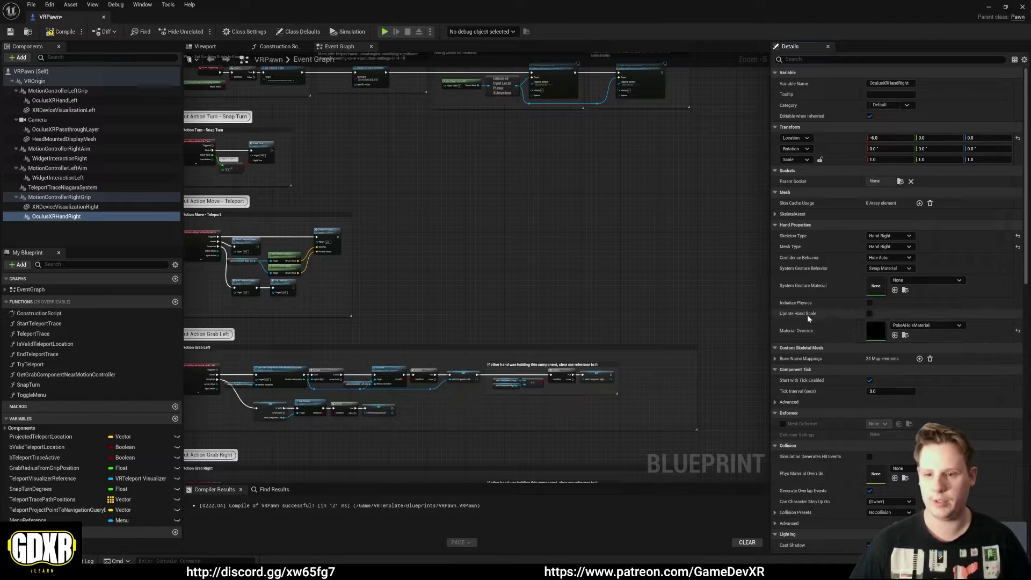
pyautogui.click(869, 313)
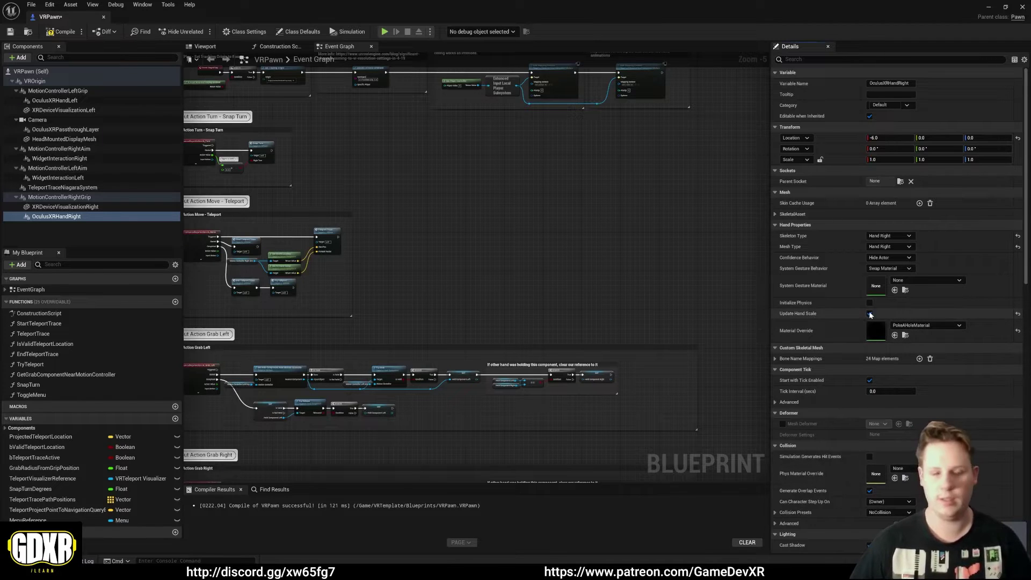
# Give OculusXRHandLeft Hand Left skeleton and mesh, Update Hand Scale, PokeAHoleMaterial, then compile VRPawn
pyautogui.click(54, 101)
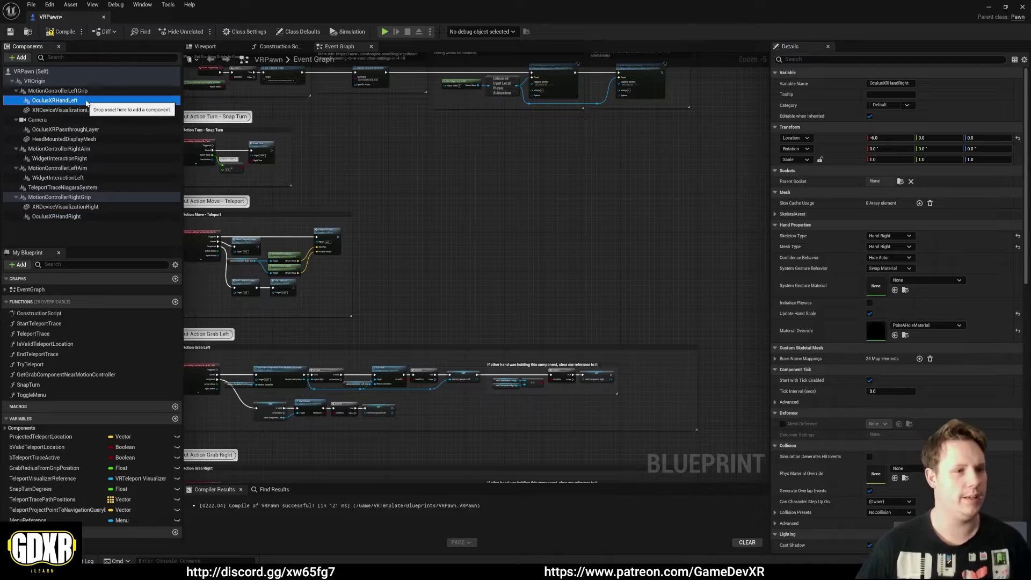
pyautogui.click(885, 237)
pyautogui.click(892, 252)
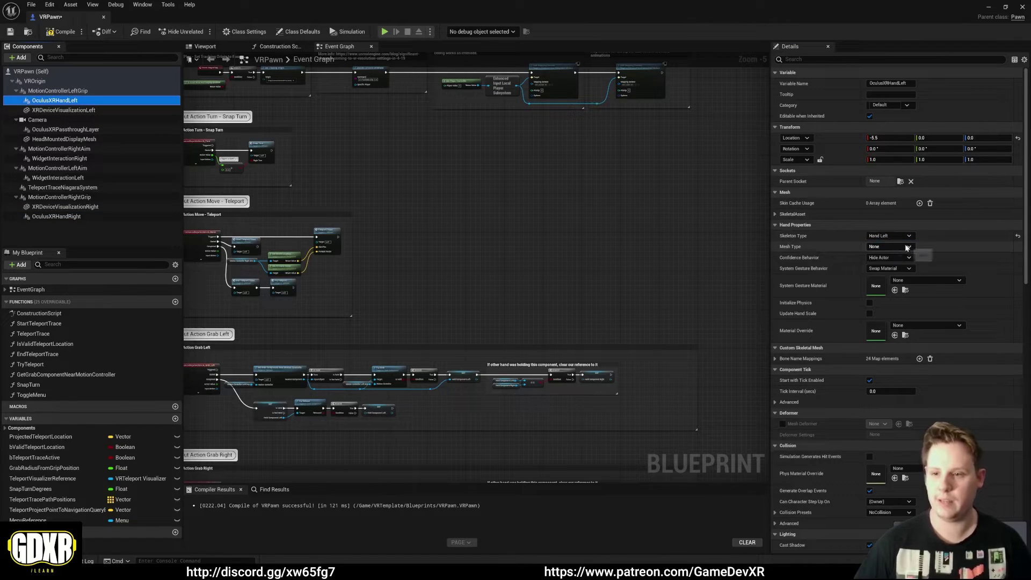
pyautogui.click(891, 247)
pyautogui.click(896, 263)
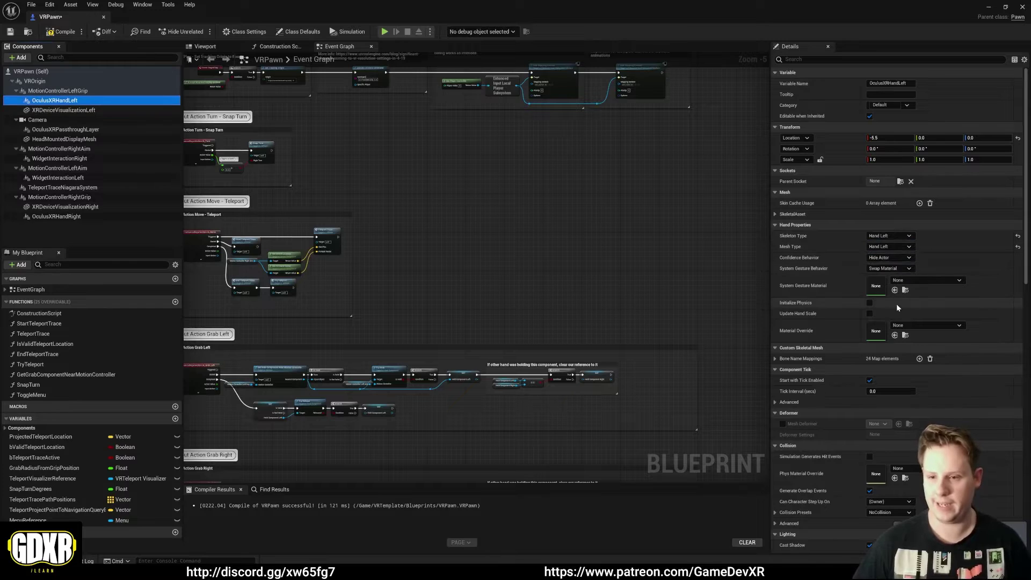
pyautogui.click(870, 313)
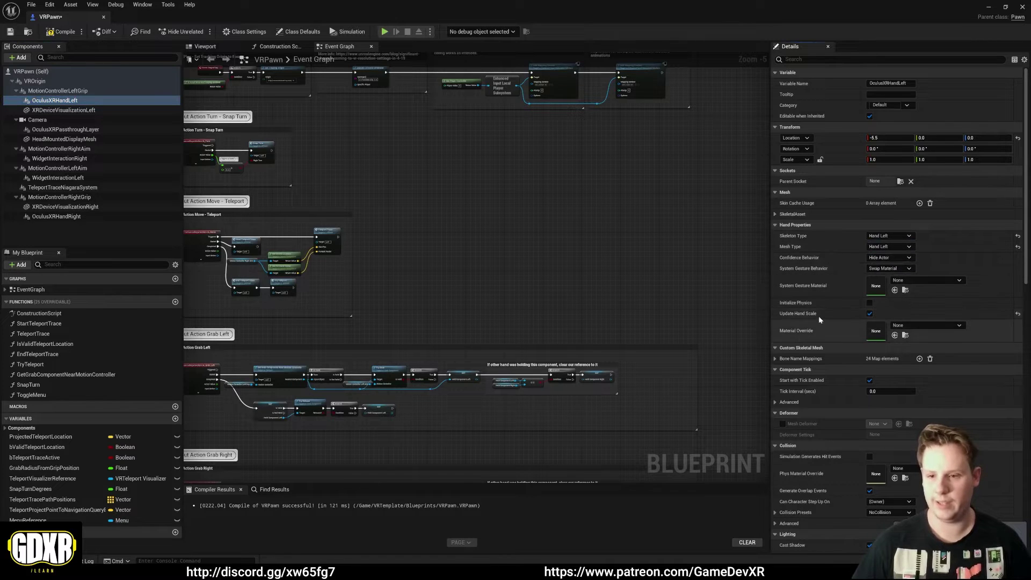
pyautogui.click(925, 325)
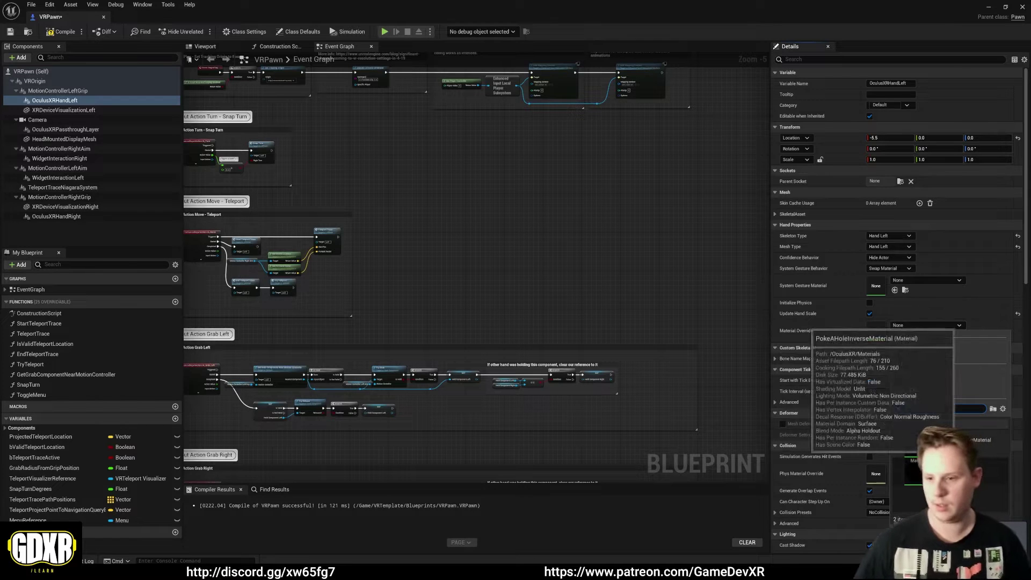
pyautogui.click(937, 483)
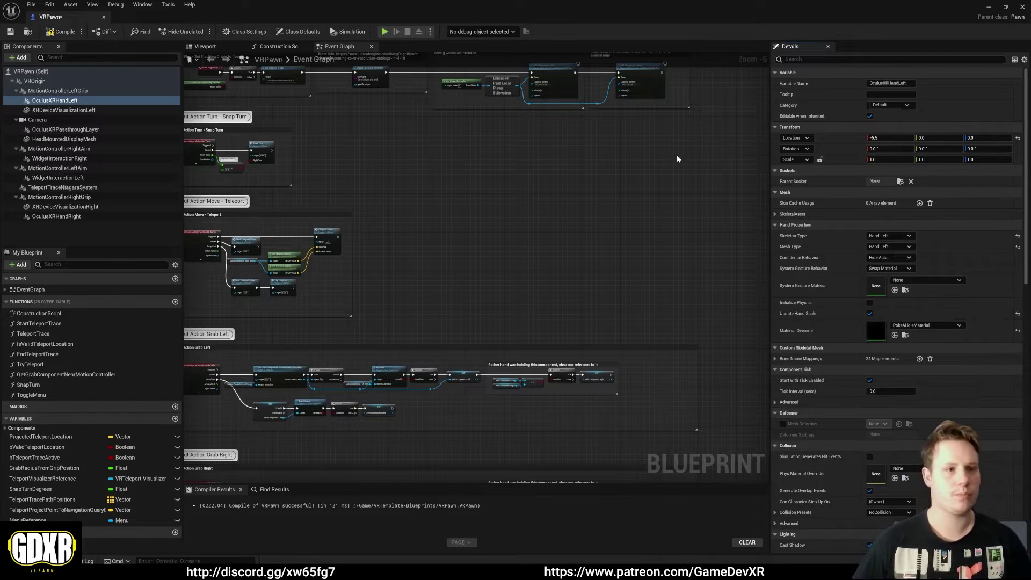
pyautogui.click(60, 32)
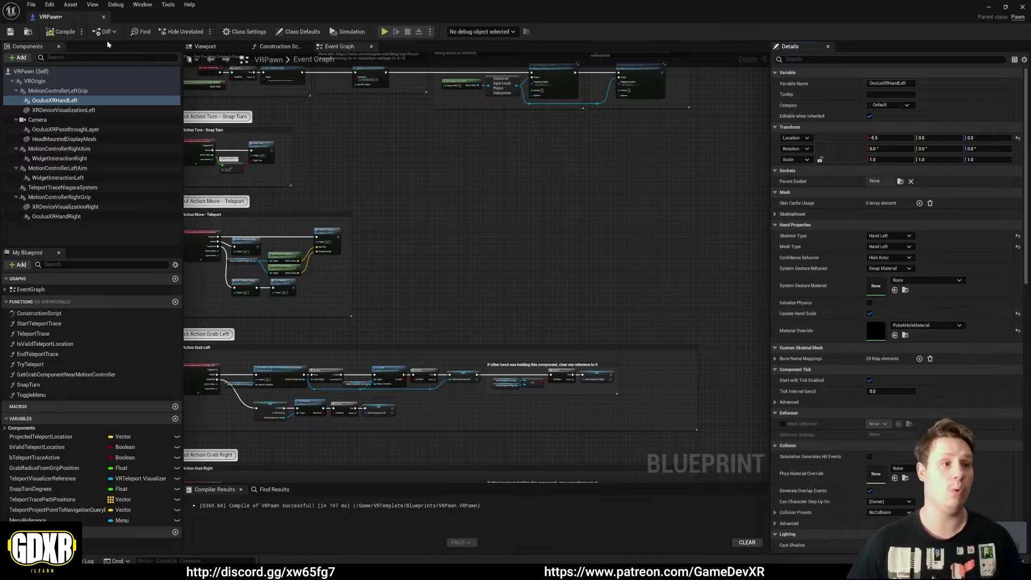
pyautogui.moveTo(77, 19); pyautogui.dragTo(343, 15)
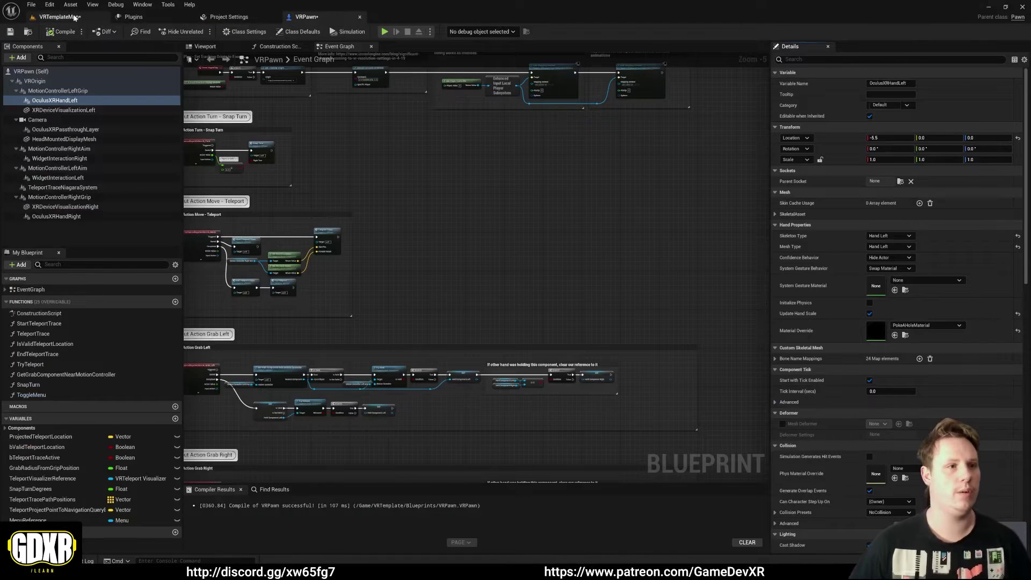
# Confirm Pass-through over Oculus Link in the Oculus app, then run VRTemplateMap in VR Preview
pyautogui.click(69, 16)
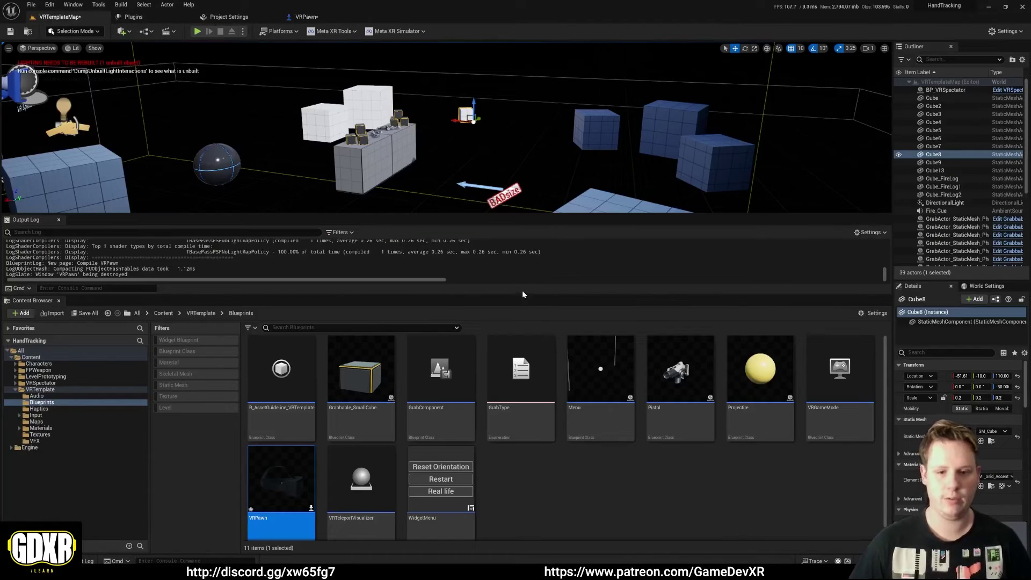
pyautogui.moveTo(523, 295); pyautogui.dragTo(519, 420)
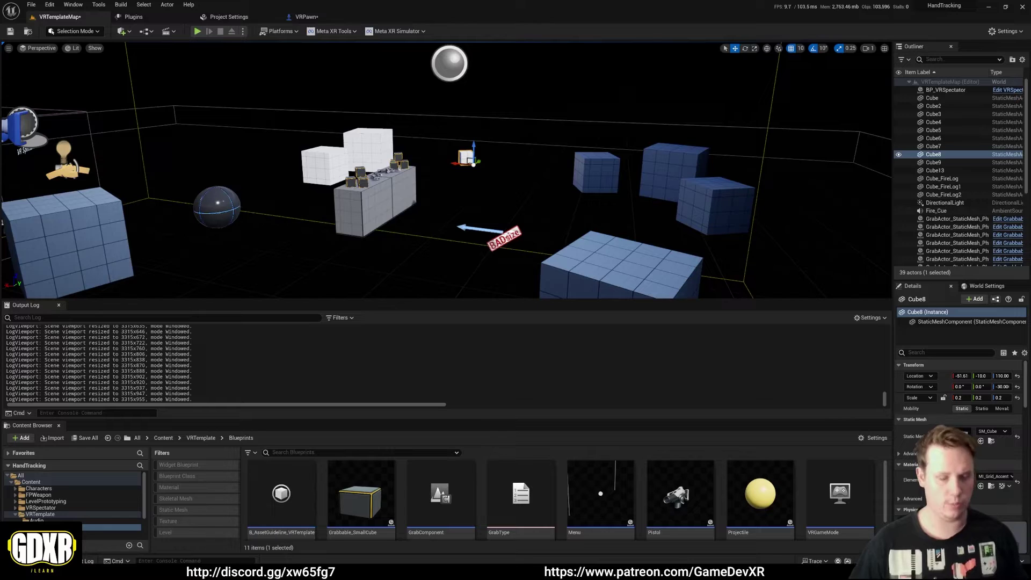
pyautogui.hotkey('alt', 'Tab')
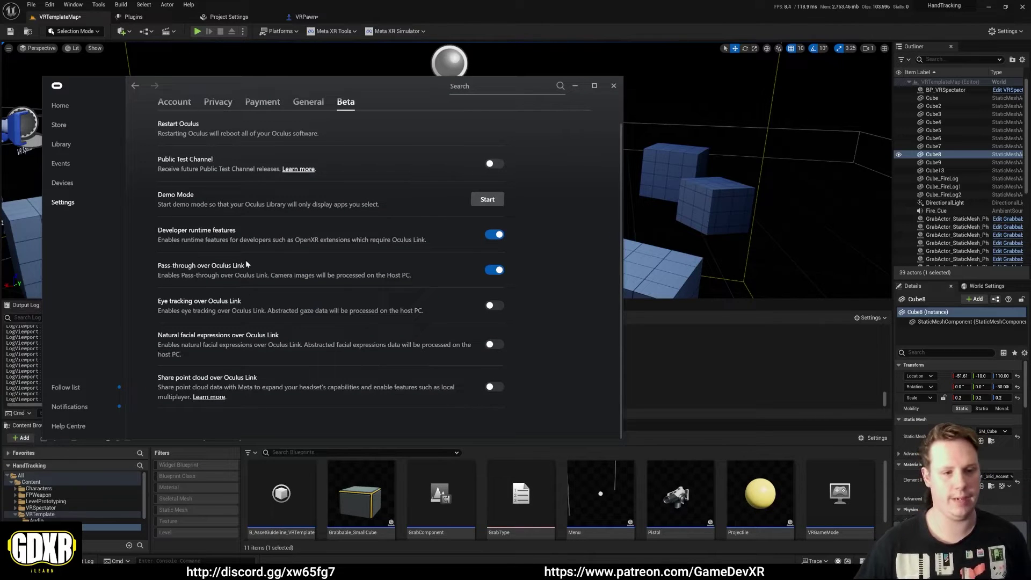
pyautogui.click(578, 92)
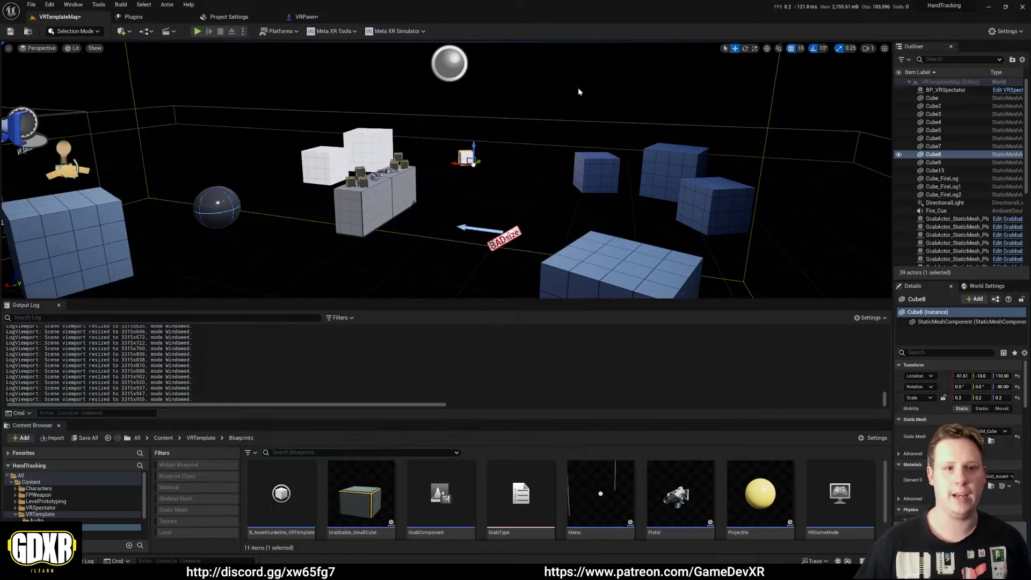
pyautogui.click(243, 32)
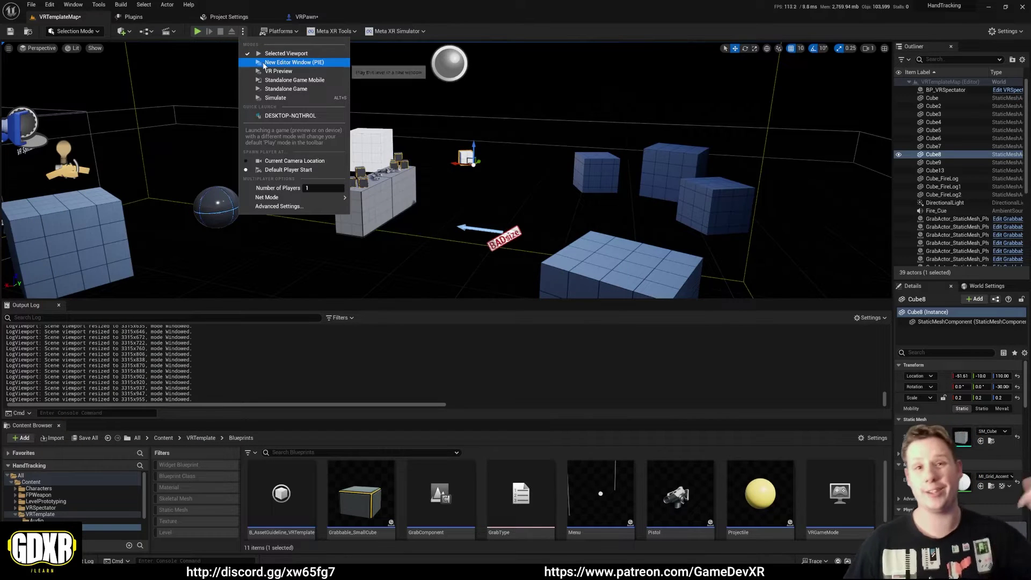
pyautogui.click(286, 73)
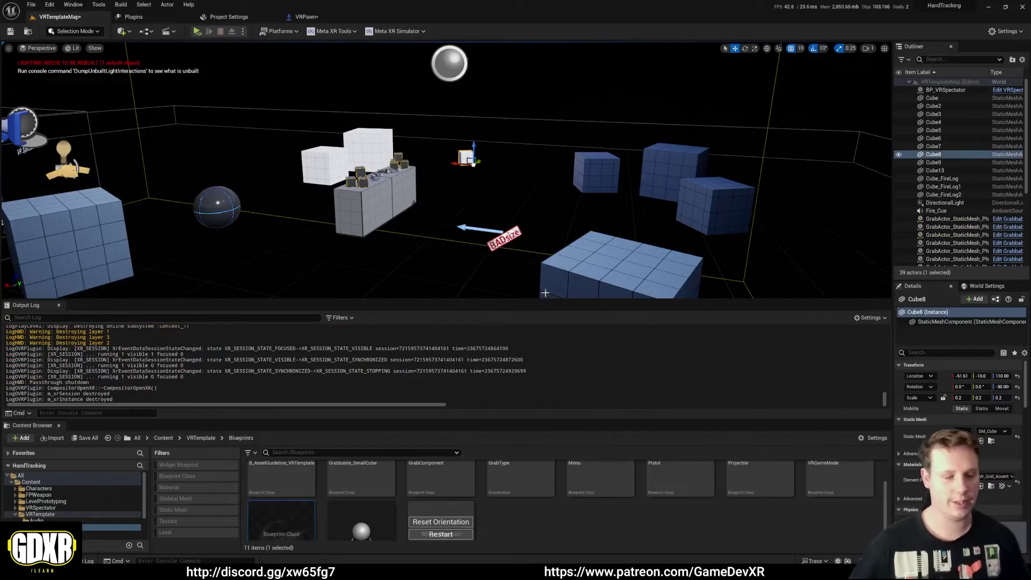
# Expand the Output Log to review OVRPlugin XR_ERROR_HANDLE_INVALID errors, then restore the level layout
pyautogui.moveTo(554, 302); pyautogui.dragTo(553, 45)
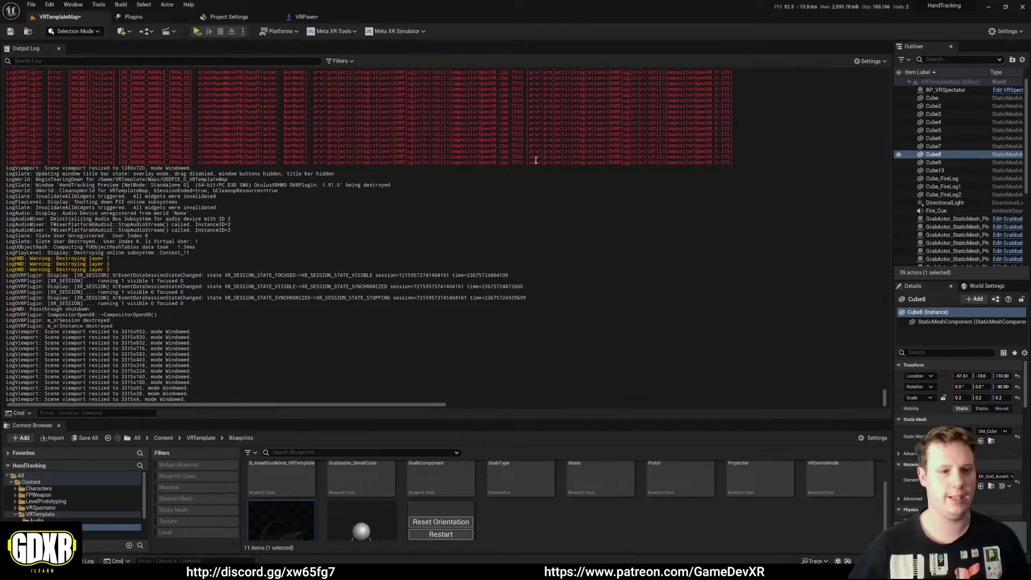
pyautogui.scroll(10, 501, 290)
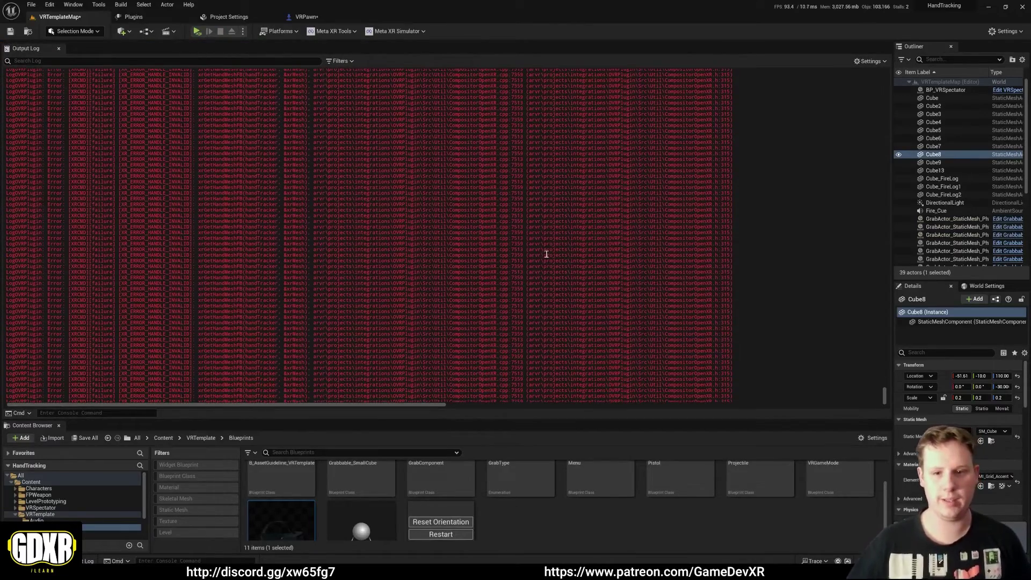
pyautogui.moveTo(735, 275); pyautogui.dragTo(60, 132)
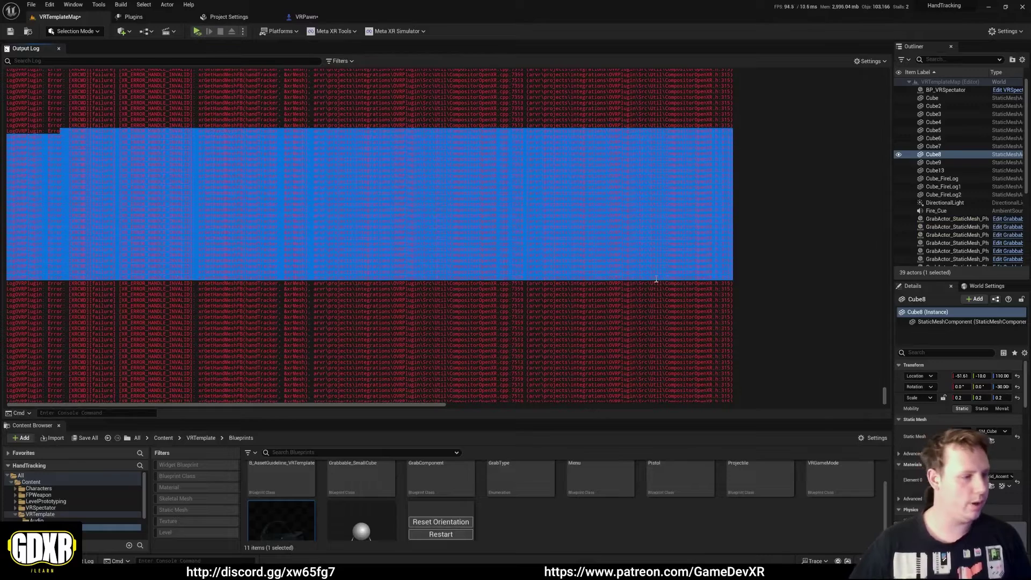
pyautogui.click(772, 250)
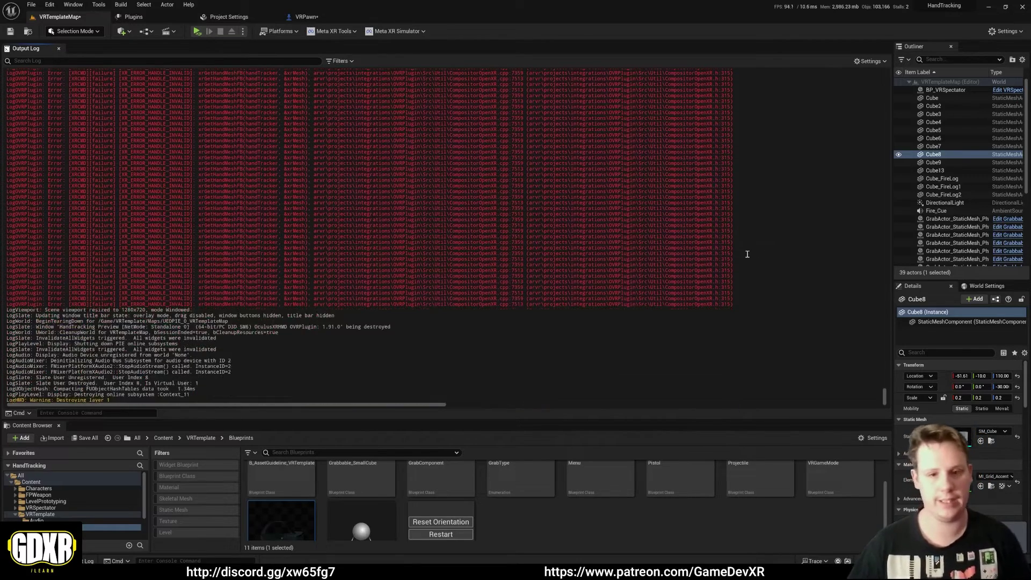
pyautogui.scroll(5, 738, 247)
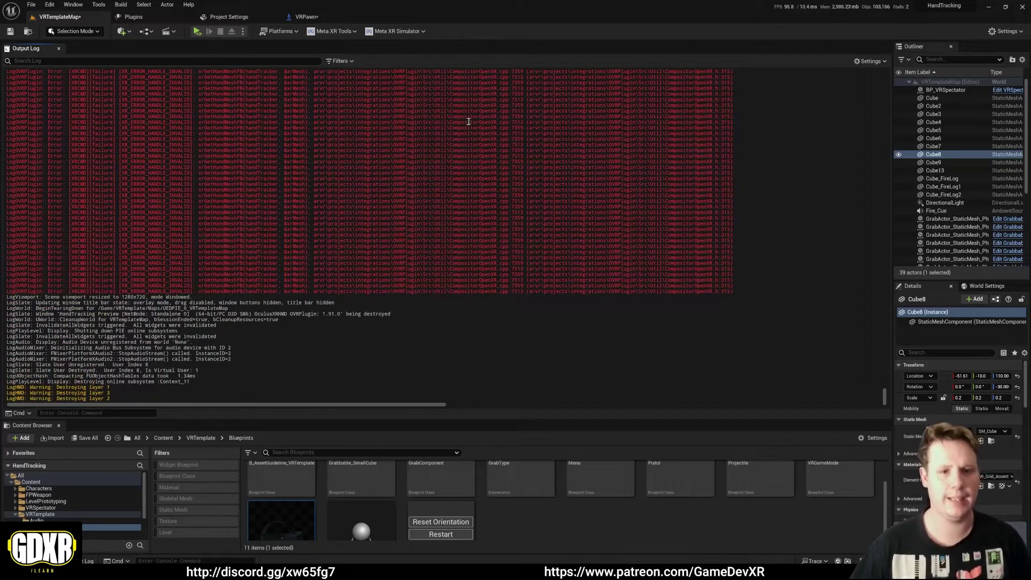
pyautogui.moveTo(461, 41); pyautogui.dragTo(470, 315)
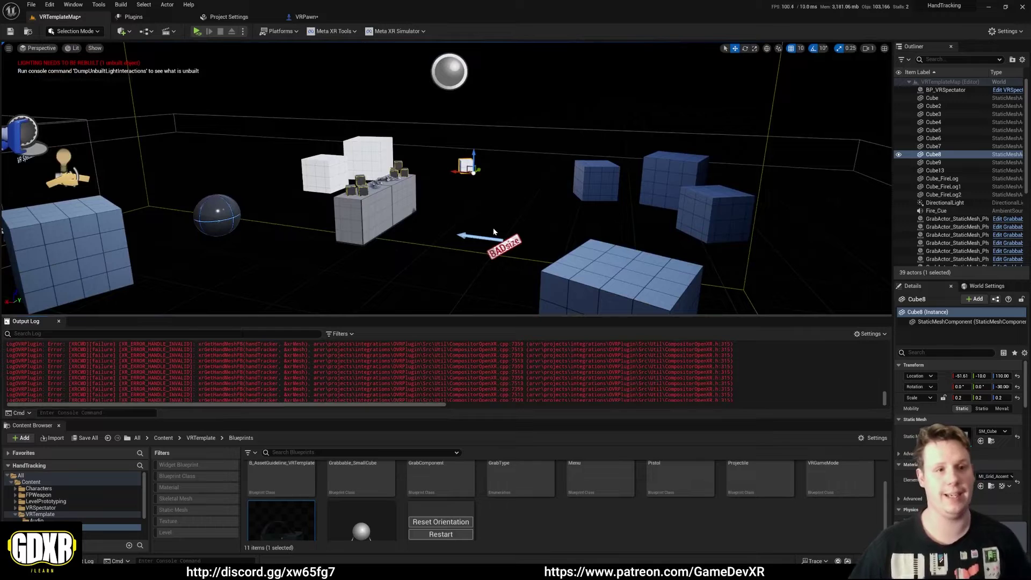
pyautogui.moveTo(894, 234); pyautogui.dragTo(791, 234)
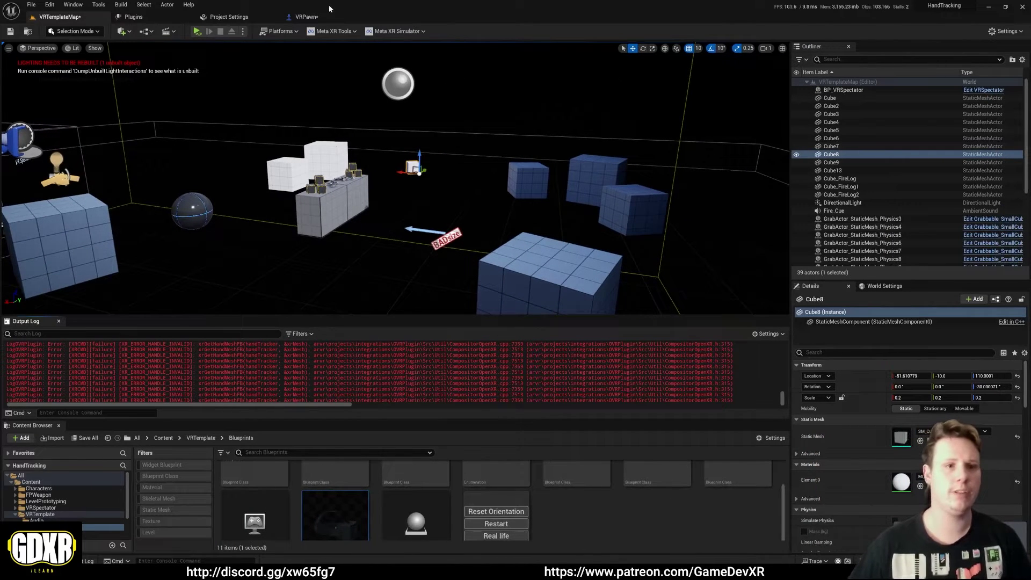
# Open PokeAHoleMaterial from VRPawn and review its Translucency and Usage settings
pyautogui.click(306, 17)
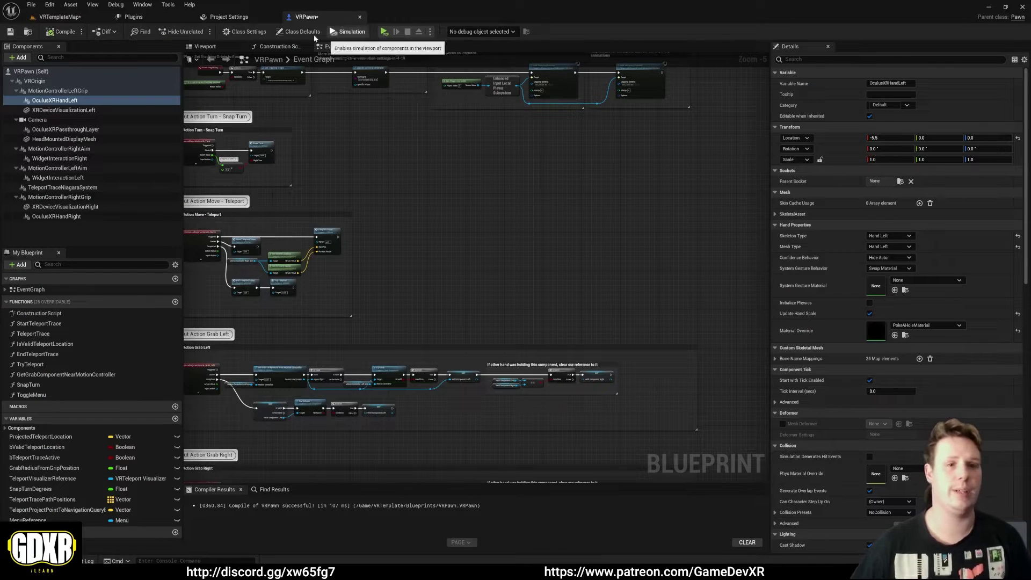
pyautogui.doubleClick(877, 330)
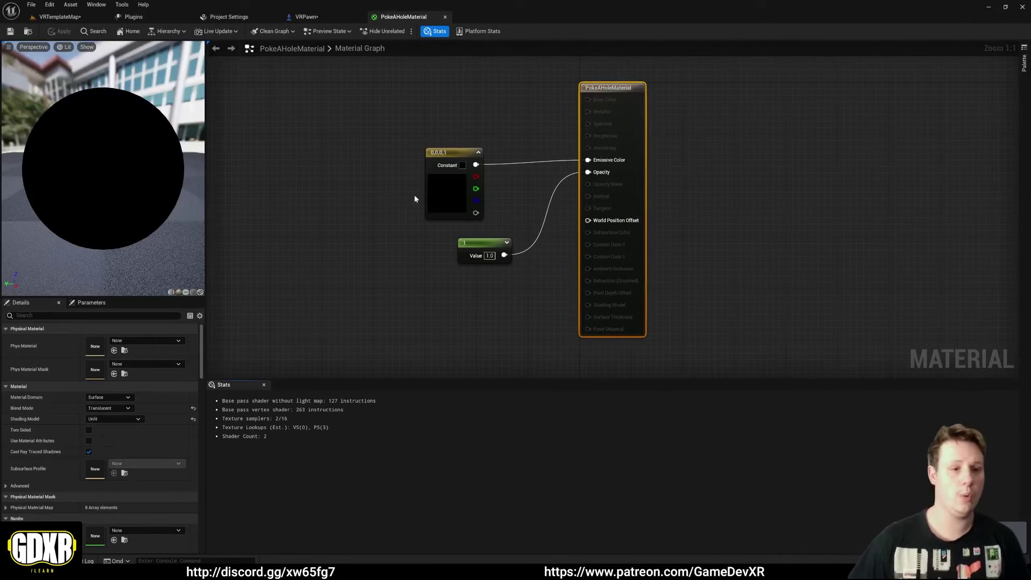
pyautogui.moveTo(381, 217); pyautogui.dragTo(382, 199, button='right')
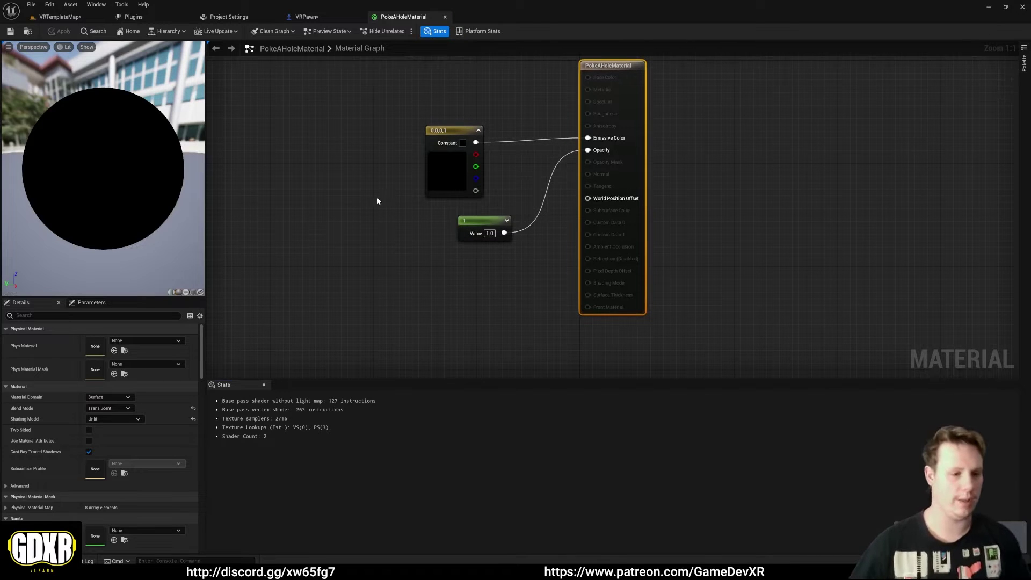
pyautogui.moveTo(143, 297); pyautogui.dragTo(143, 92)
pyautogui.scroll(-5, 160, 263)
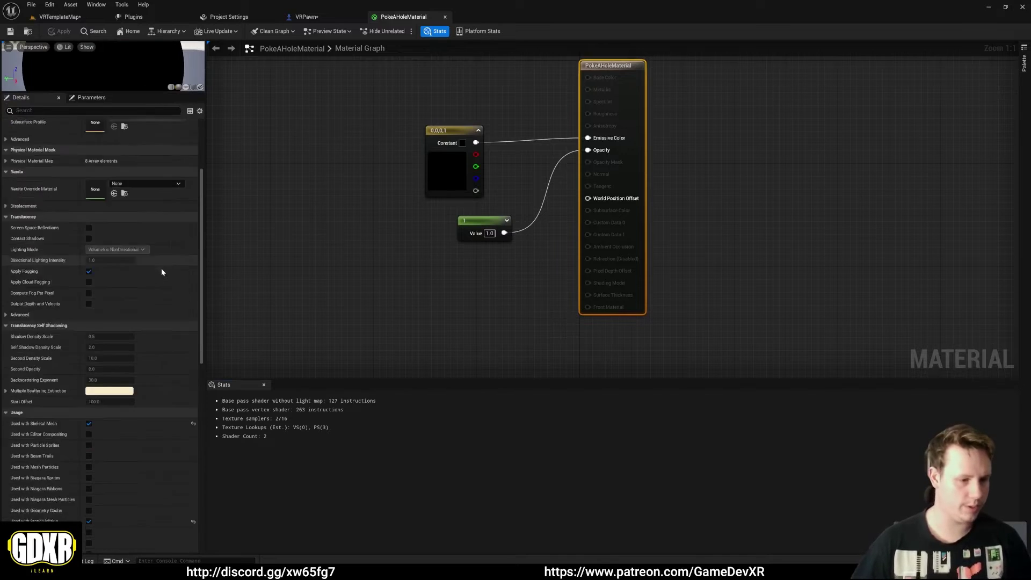
pyautogui.scroll(-2, 157, 273)
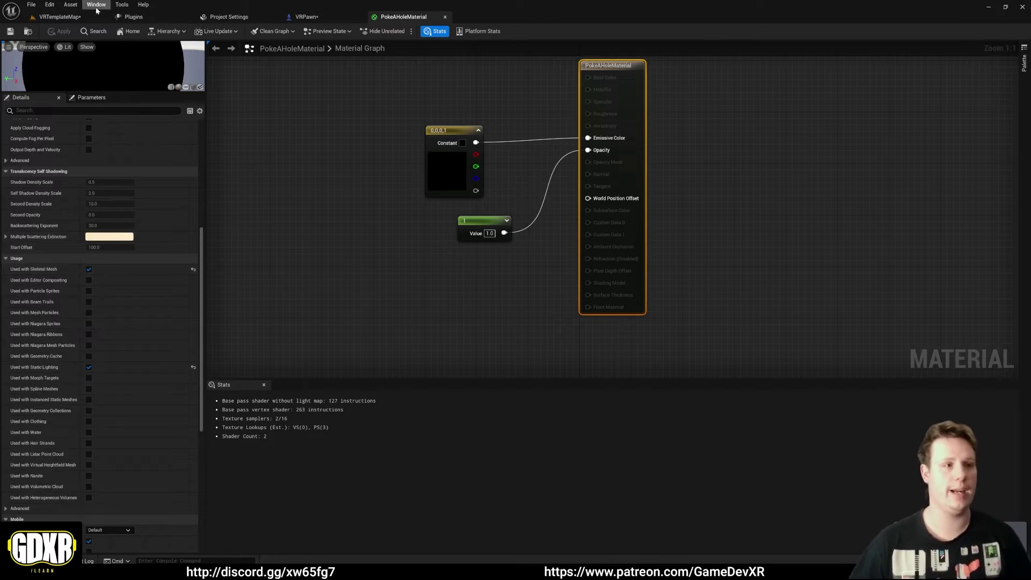
pyautogui.click(59, 17)
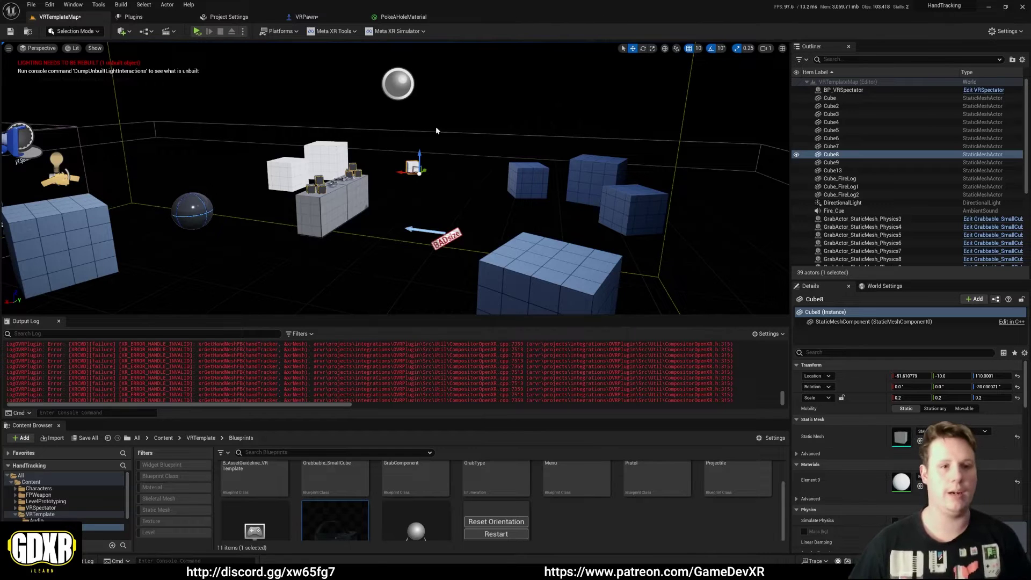
# Configure the Android platform files and set Target SDK Version to 32 in Project Settings
pyautogui.moveTo(242, 4); pyautogui.dragTo(333, 4)
pyautogui.click(229, 17)
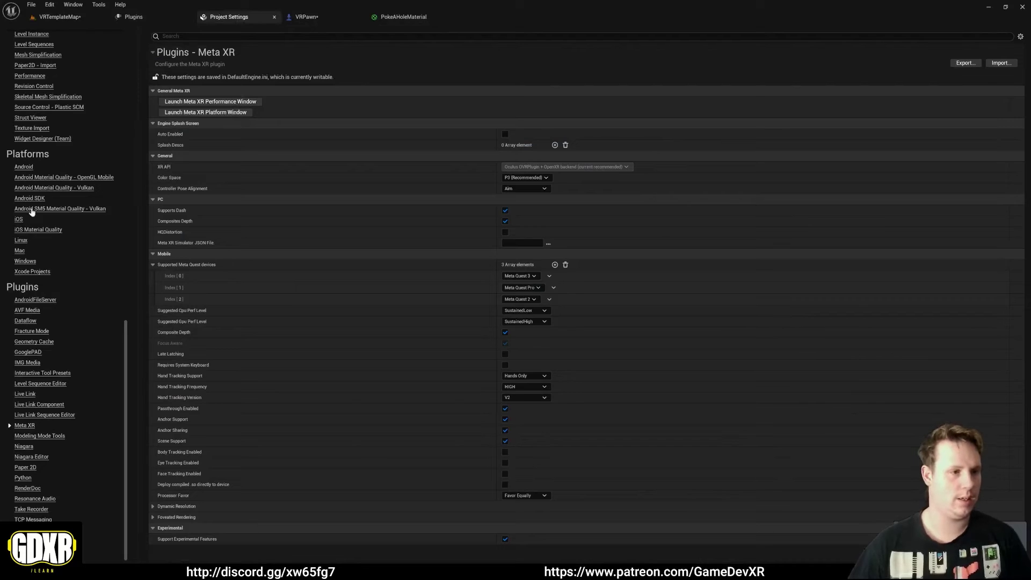
pyautogui.click(24, 167)
pyautogui.click(1001, 110)
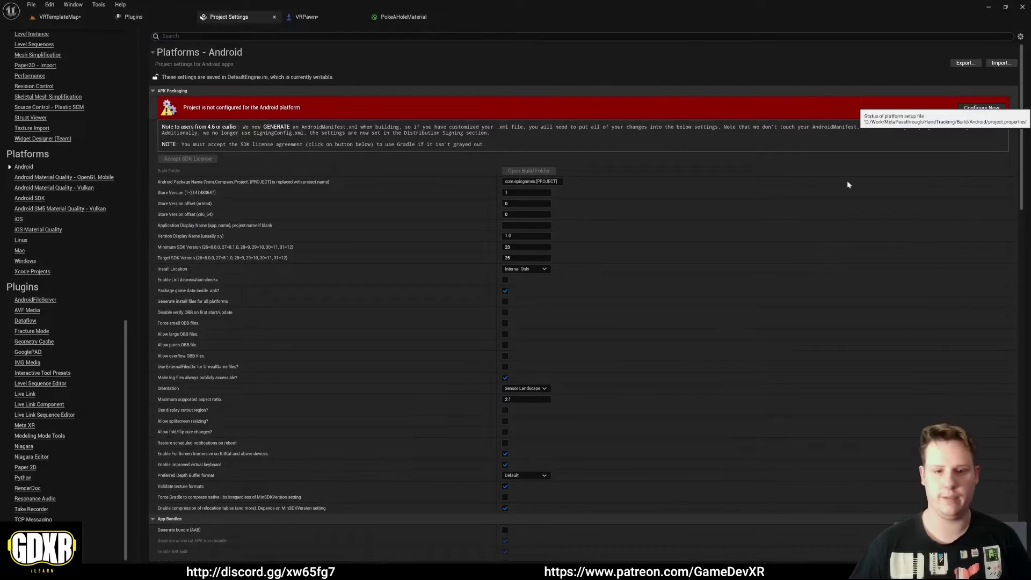
pyautogui.click(526, 258)
pyautogui.write('32')
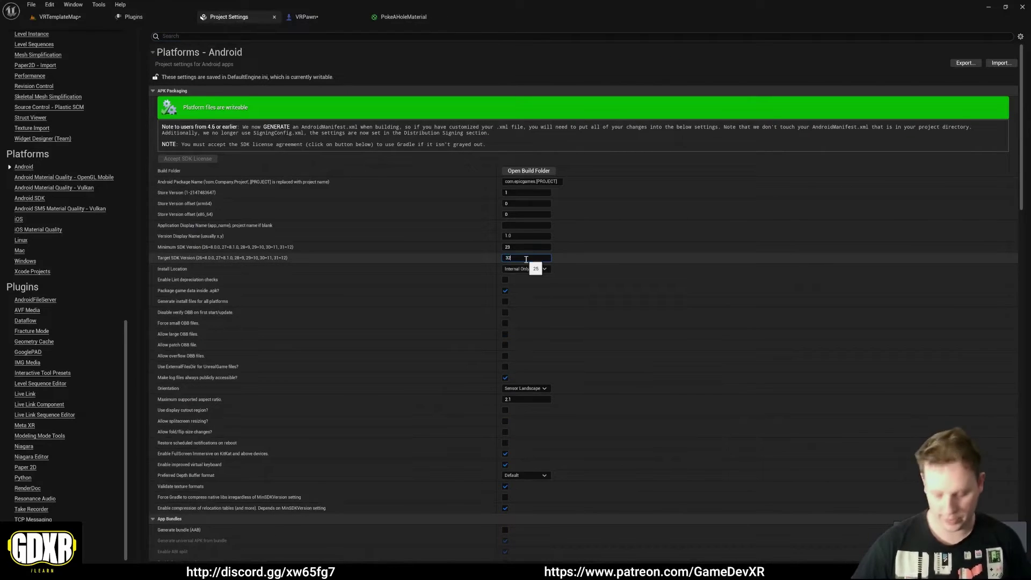
pyautogui.click(29, 198)
# Package the project for Android into a new folder inside APK Build
pyautogui.click(60, 17)
pyautogui.click(280, 31)
pyautogui.moveTo(328, 82)
pyautogui.click(408, 85)
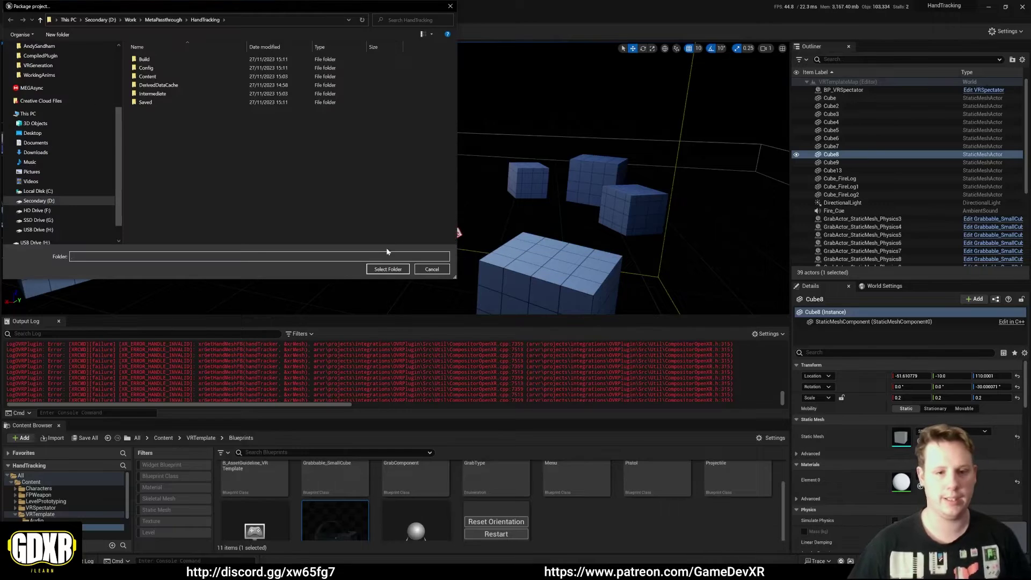
pyautogui.click(163, 20)
pyautogui.doubleClick(160, 60)
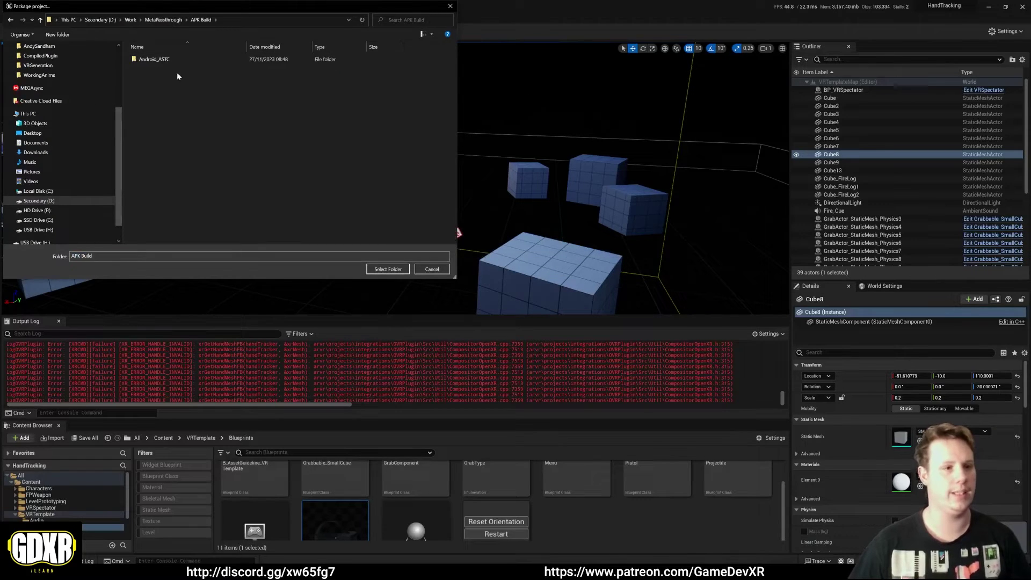
pyautogui.rightClick(217, 140)
pyautogui.moveTo(286, 242)
pyautogui.click(324, 241)
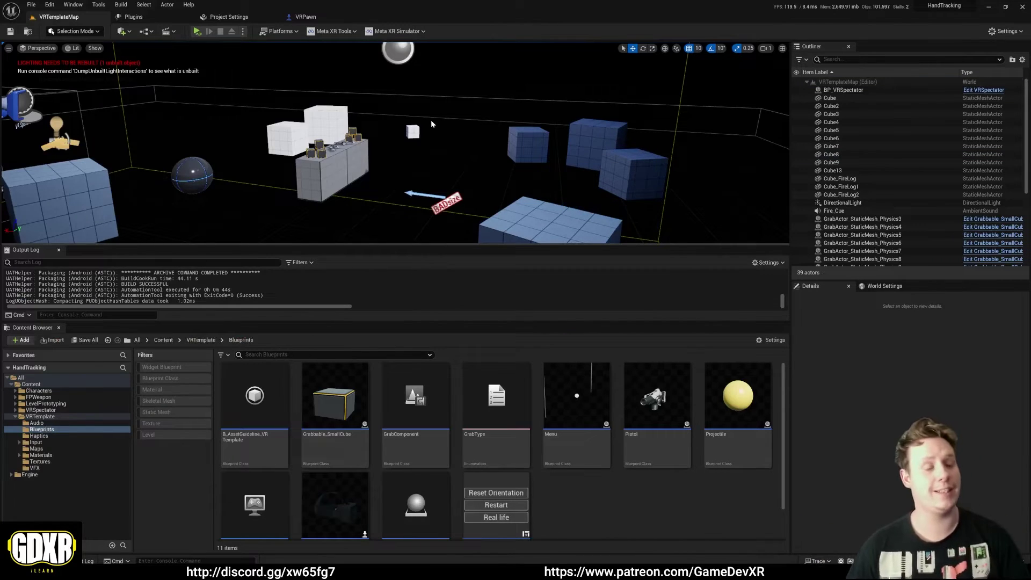
# Check the Meta XR project settings and save all work
pyautogui.click(228, 18)
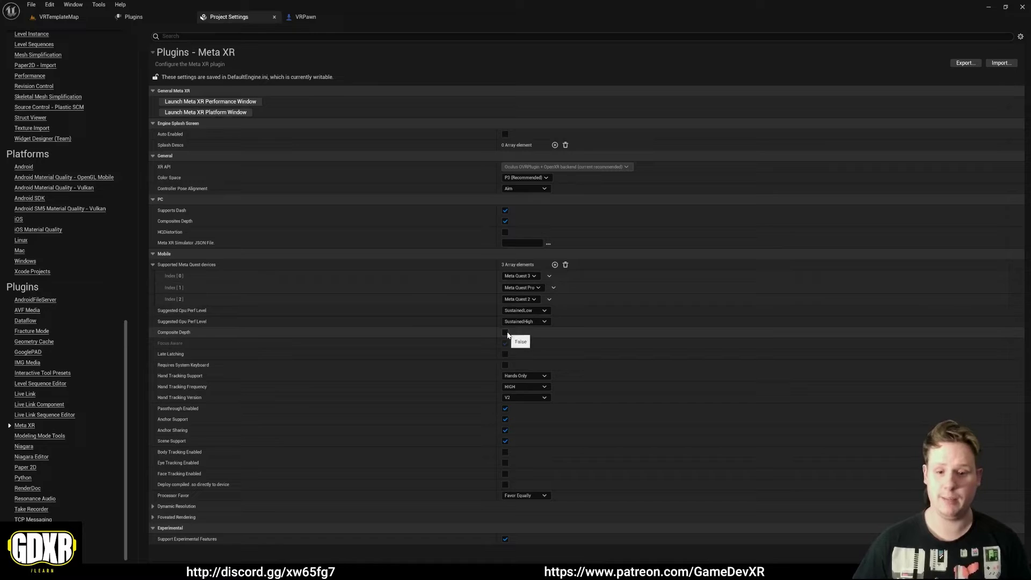
pyautogui.click(50, 18)
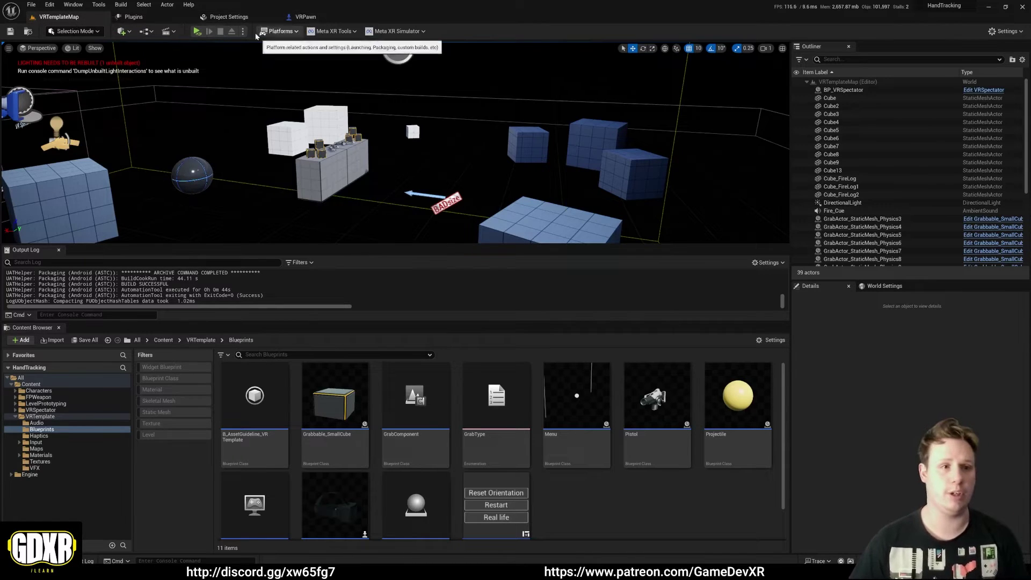
pyautogui.click(30, 5)
pyautogui.click(52, 110)
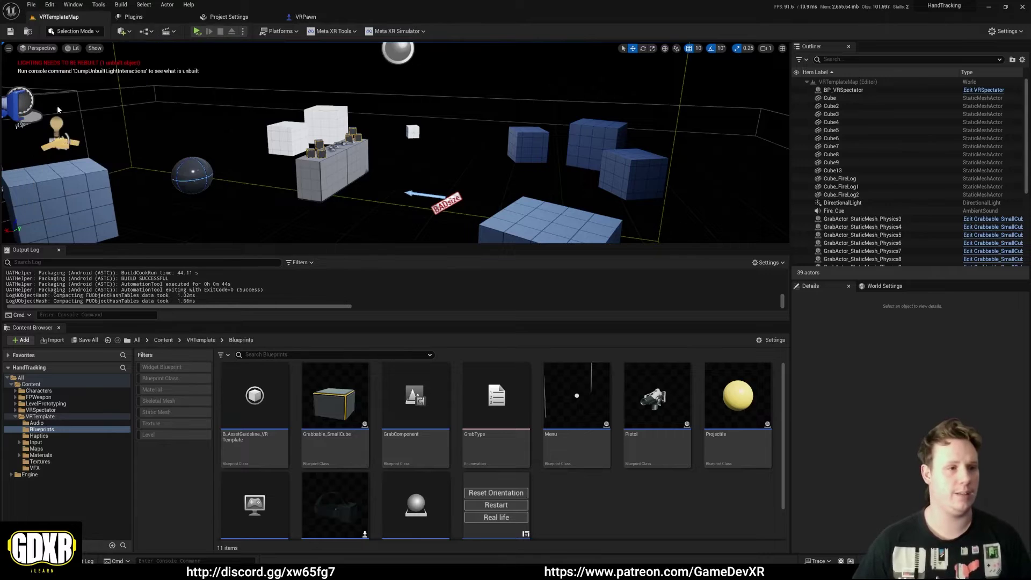
# Package the project for Android again into the selected output folder
pyautogui.click(279, 31)
pyautogui.moveTo(294, 92)
pyautogui.click(395, 104)
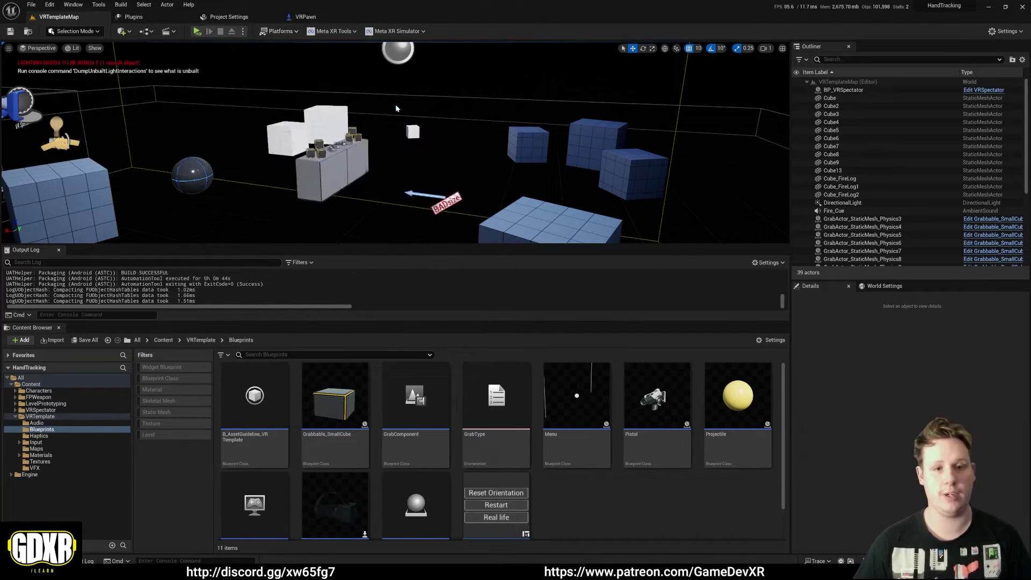
pyautogui.click(395, 268)
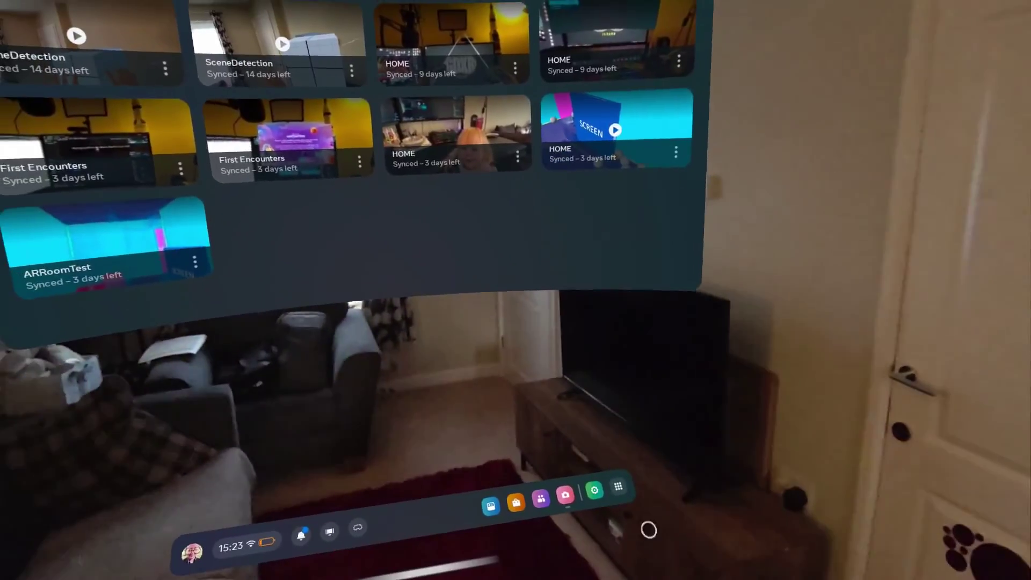
# Open headset Settings from the App Library and verify hand and body tracking permissions
pyautogui.click(862, 502)
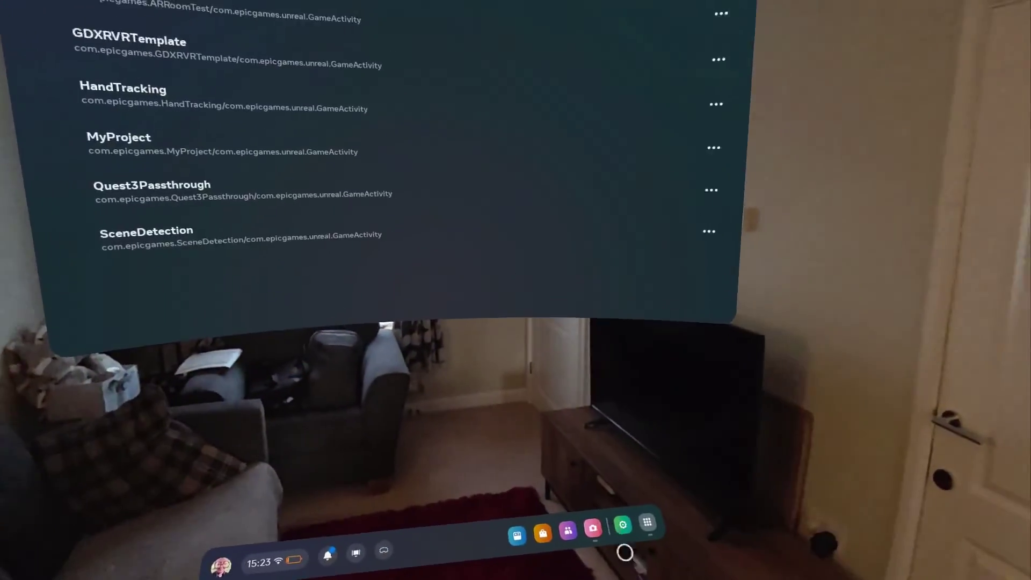
pyautogui.click(622, 525)
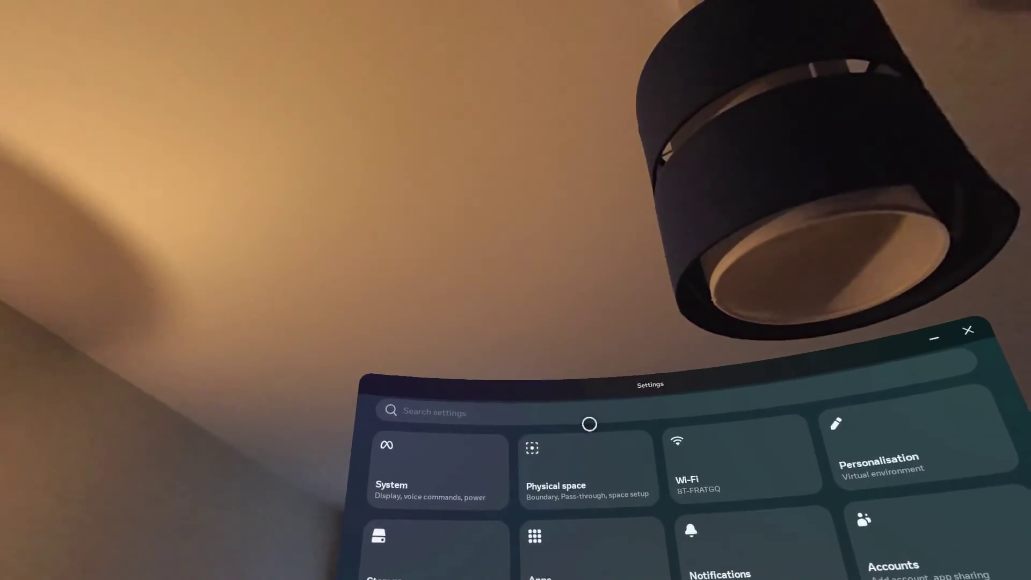
pyautogui.click(608, 400)
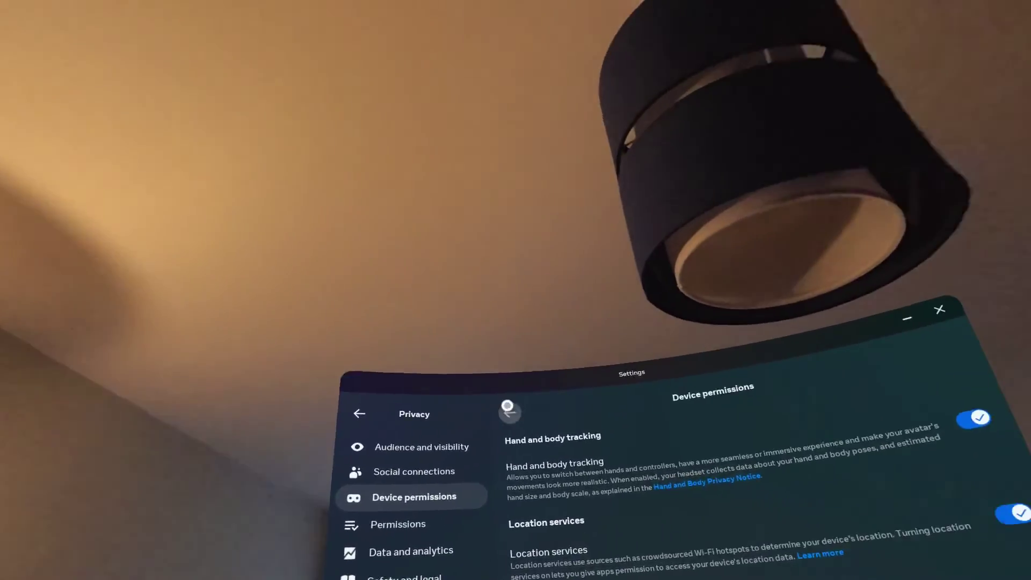
pyautogui.click(600, 413)
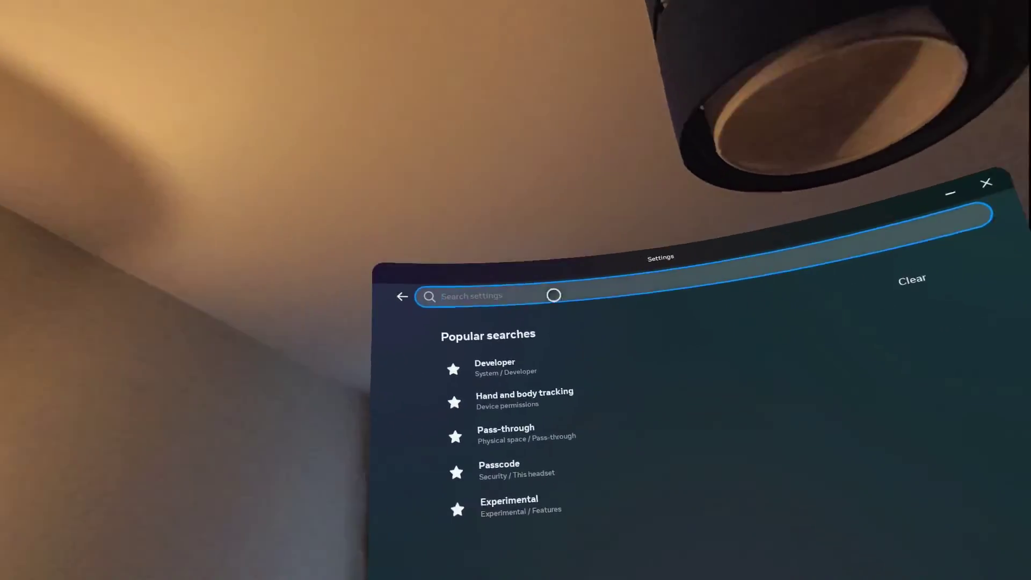
# Search the headset settings for 'hand' and open the Hands tracking page
pyautogui.click(567, 310)
pyautogui.click(577, 514)
pyautogui.click(385, 526)
pyautogui.click(613, 548)
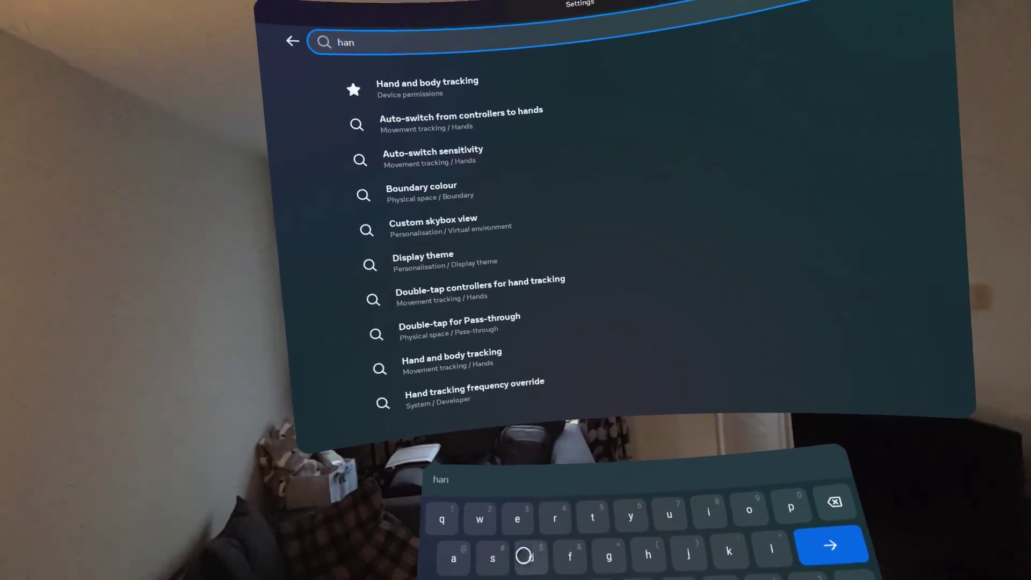
pyautogui.click(470, 518)
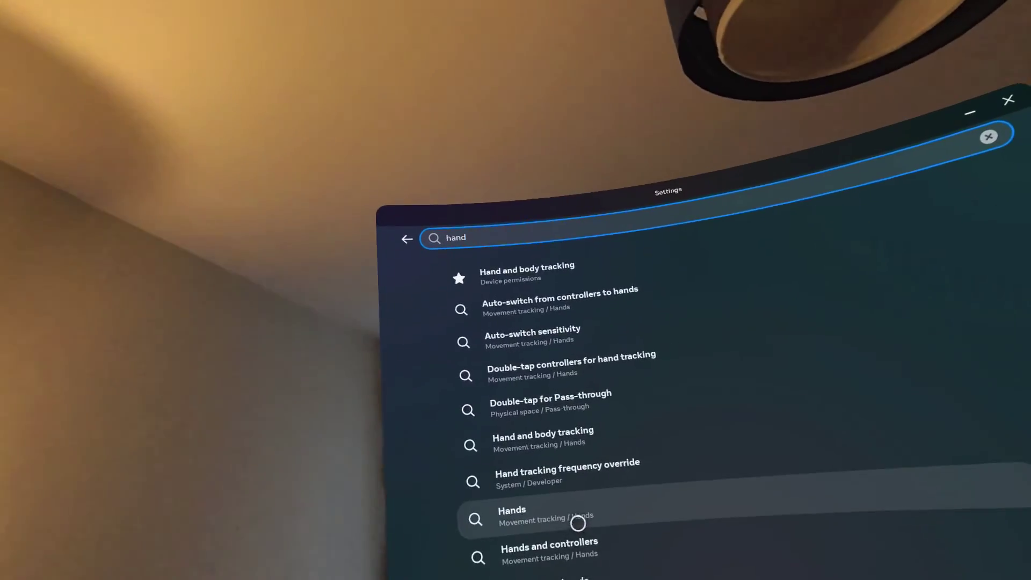
pyautogui.click(576, 523)
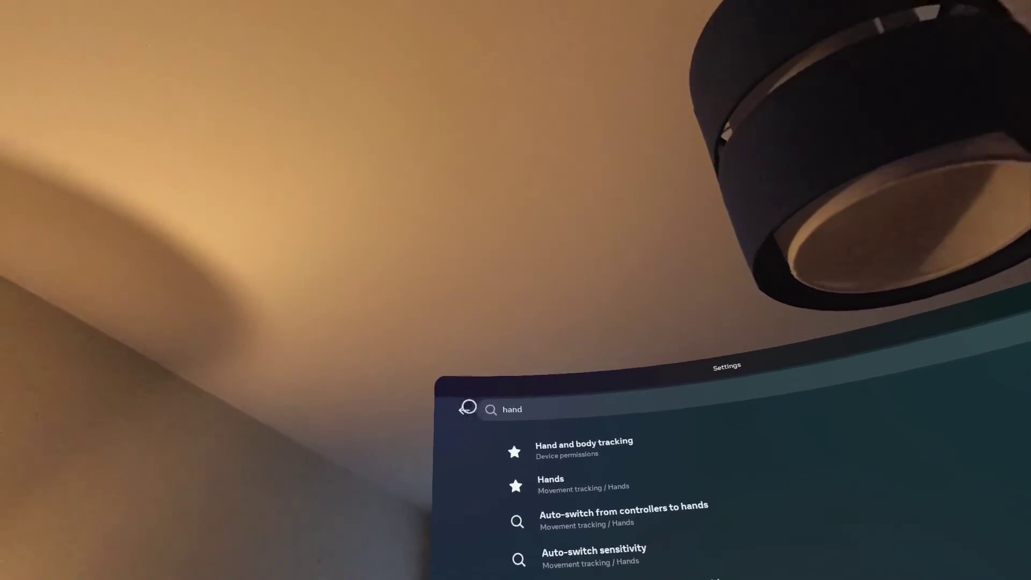
# Launch the sideloaded HandTracking app from the App Library's Unknown sources
pyautogui.click(468, 411)
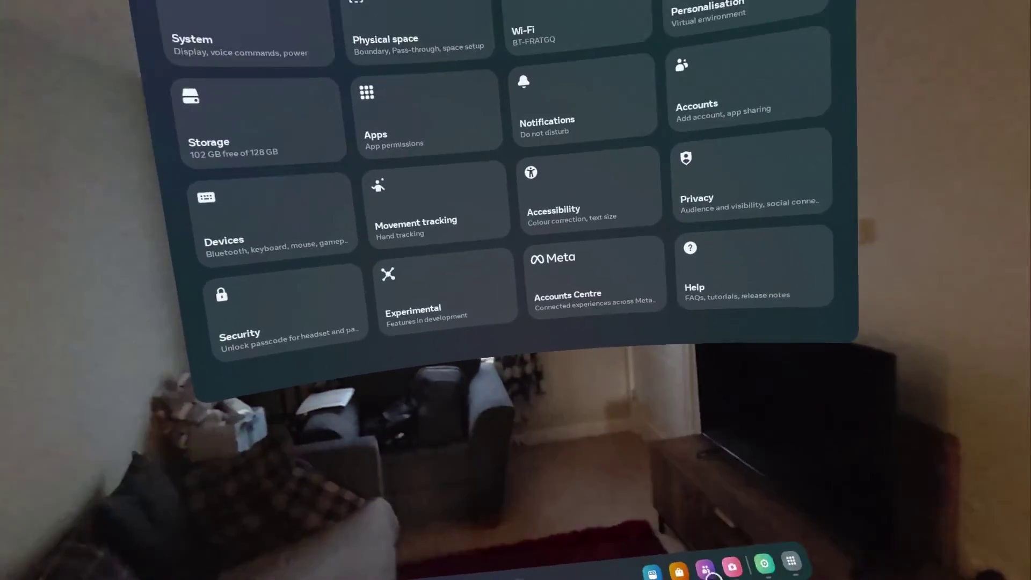
pyautogui.click(776, 557)
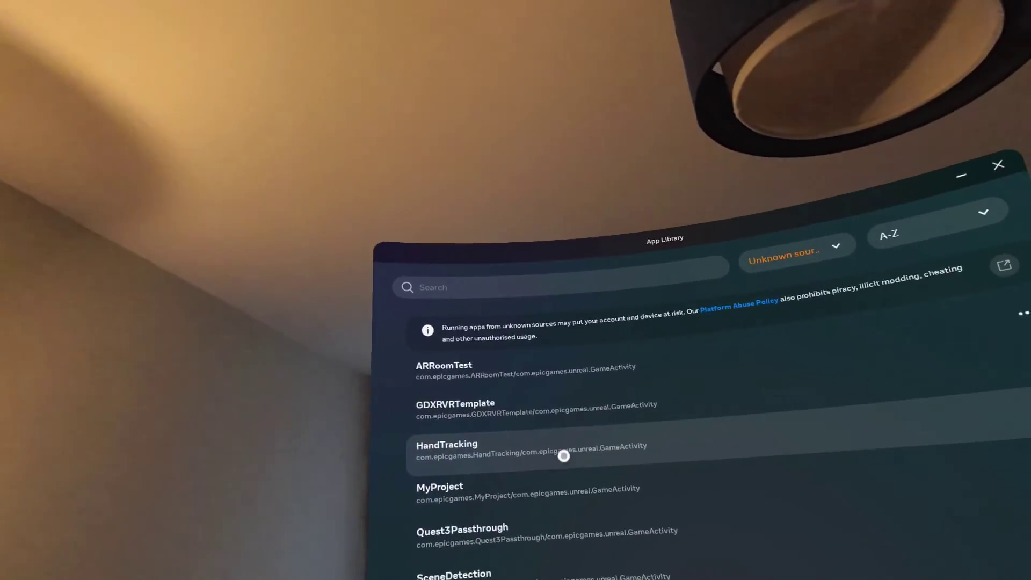
pyautogui.click(563, 457)
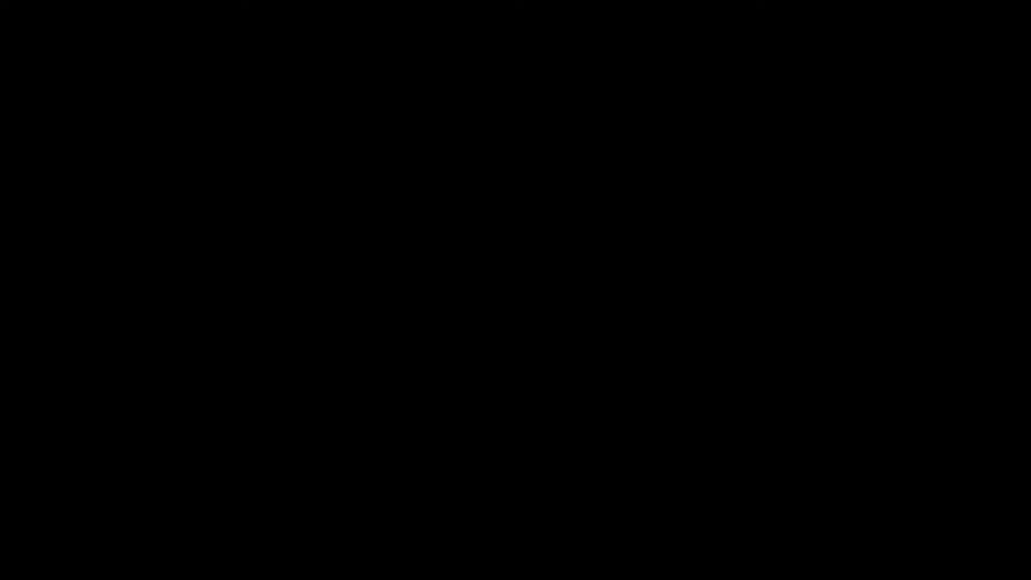